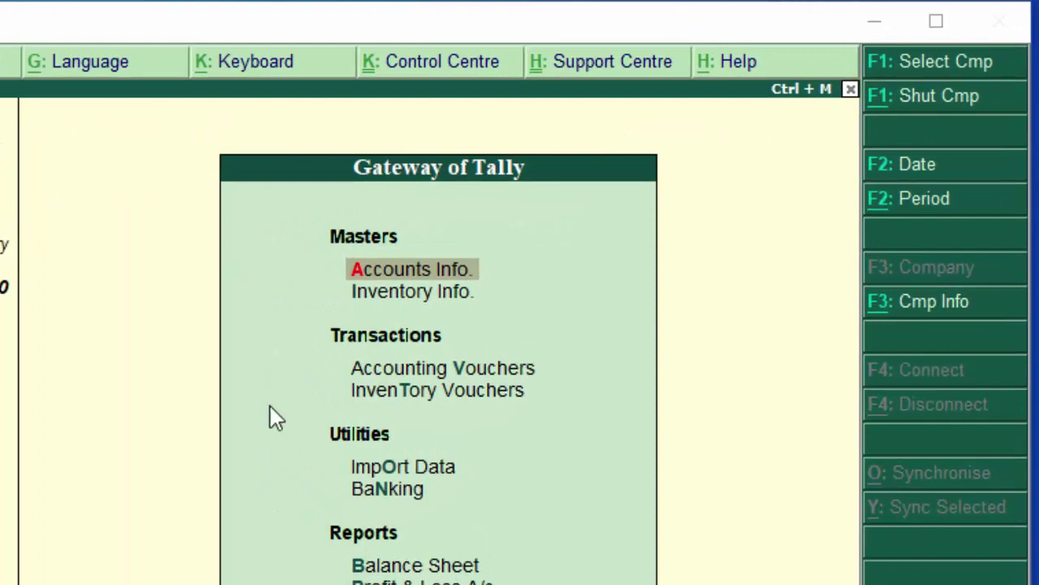
Step: Open the single-ledger alteration list via Accounts Info. > Ledgers > Alter
left_click(401, 272)
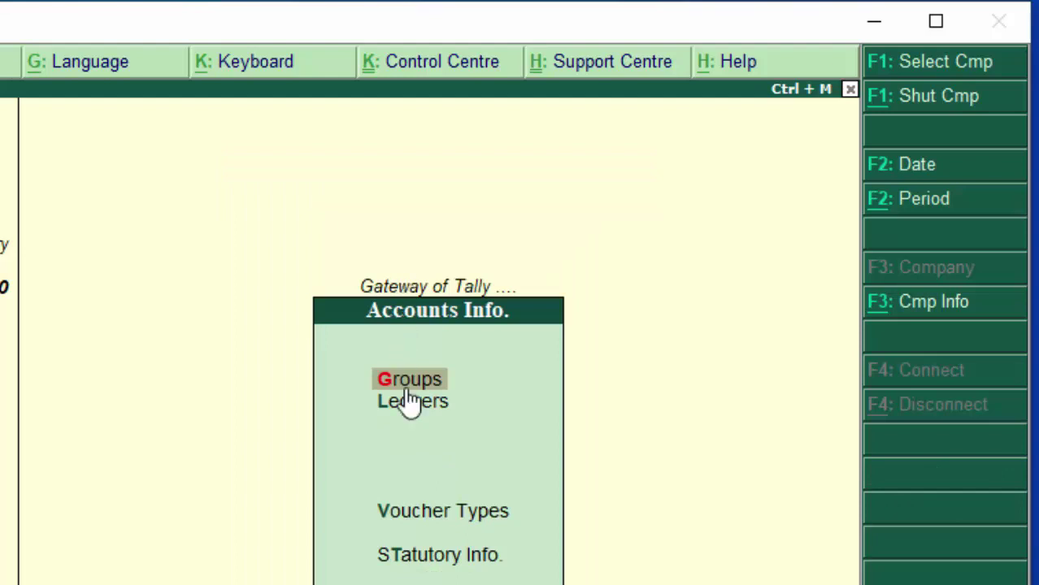
left_click(437, 412)
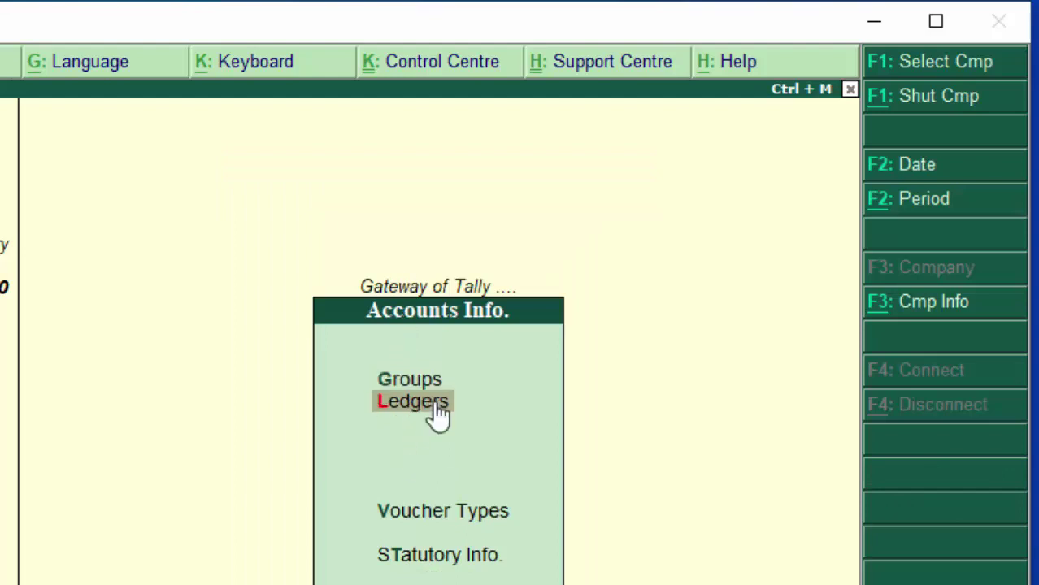
left_click(436, 413)
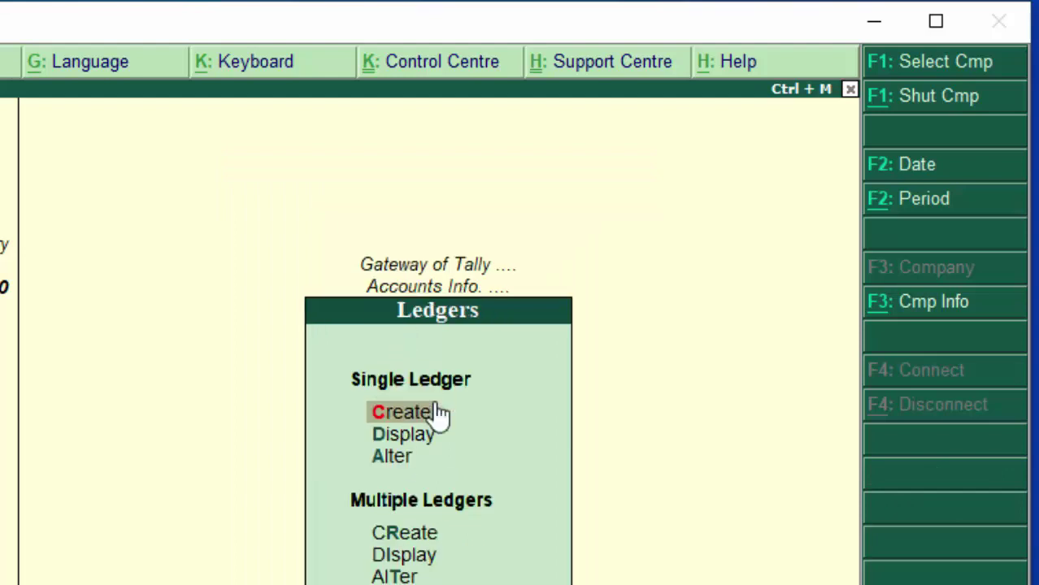
left_click(424, 463)
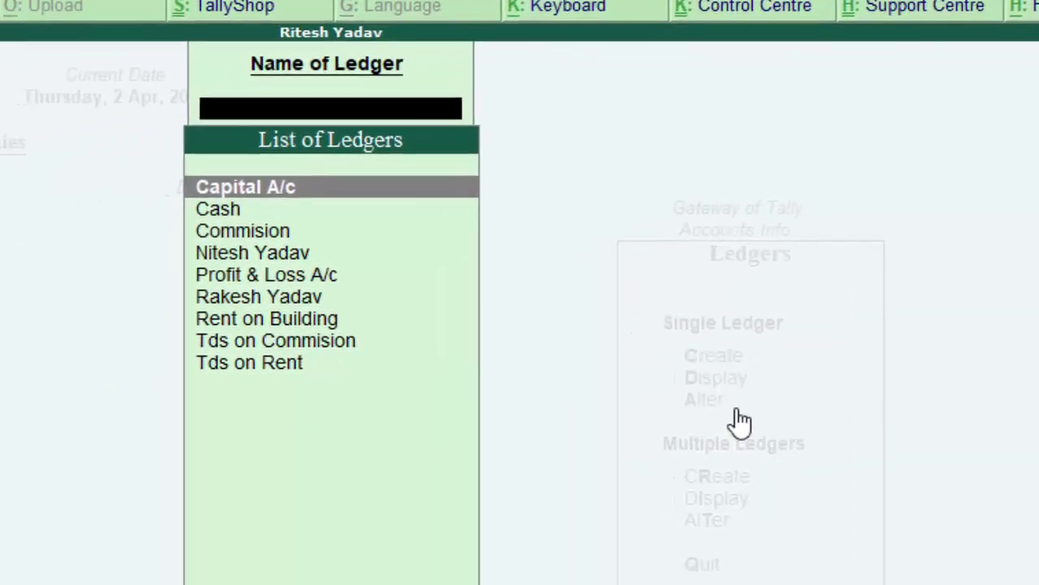
Step: Alter the party's creditor ledger to TDS deductible, Body of Individuals deductee type, and save it
left_click(275, 295)
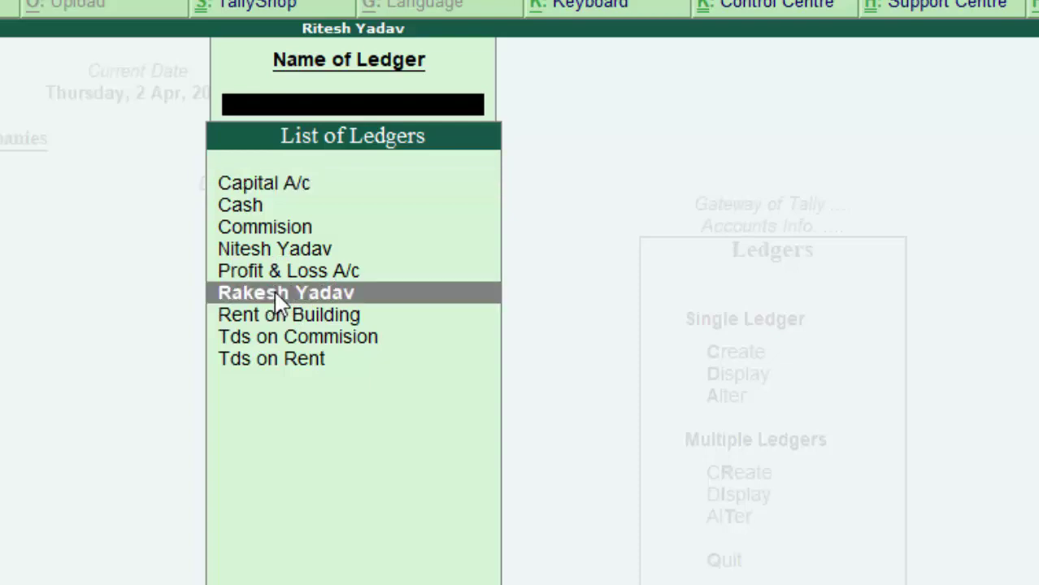
left_click(276, 294)
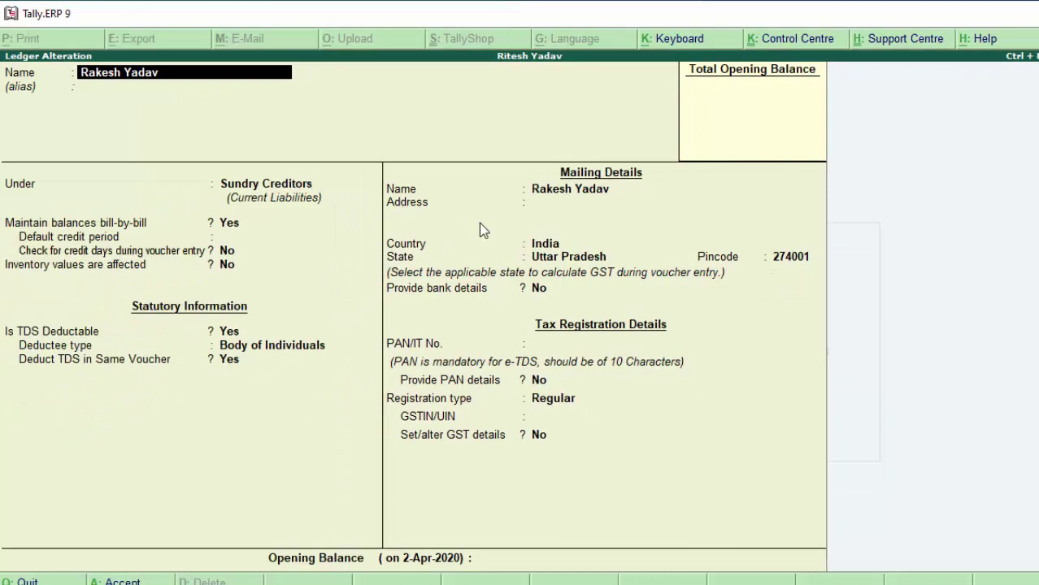
key("Return")
key("Return")
key("Return")
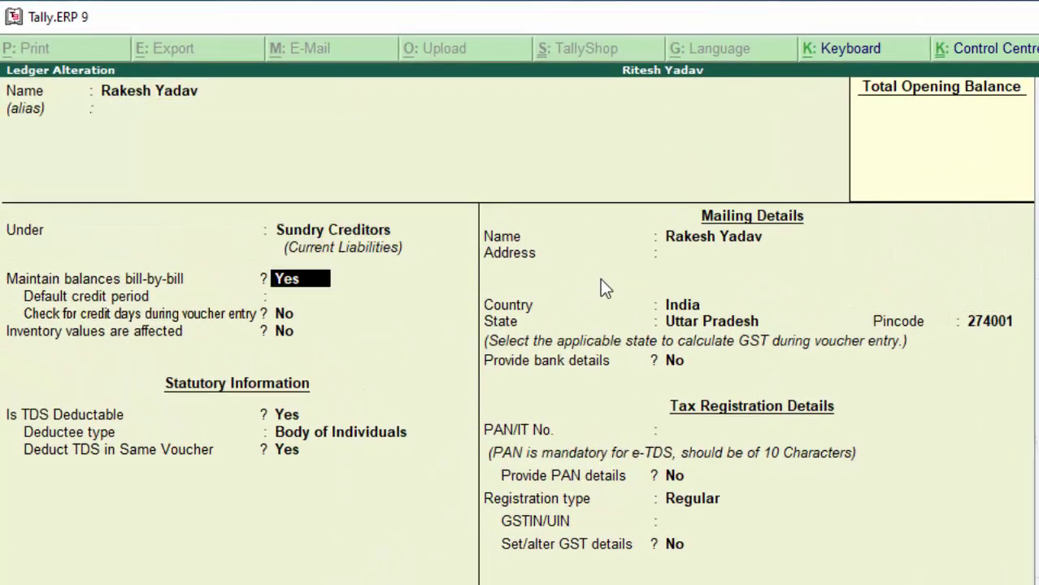
key("Return")
key("Return")
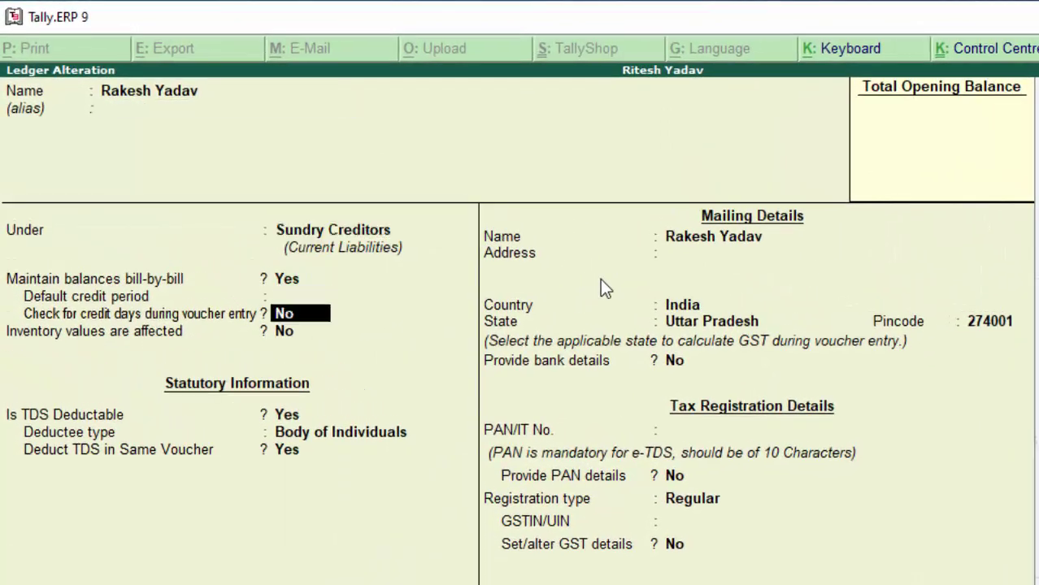
key("Return")
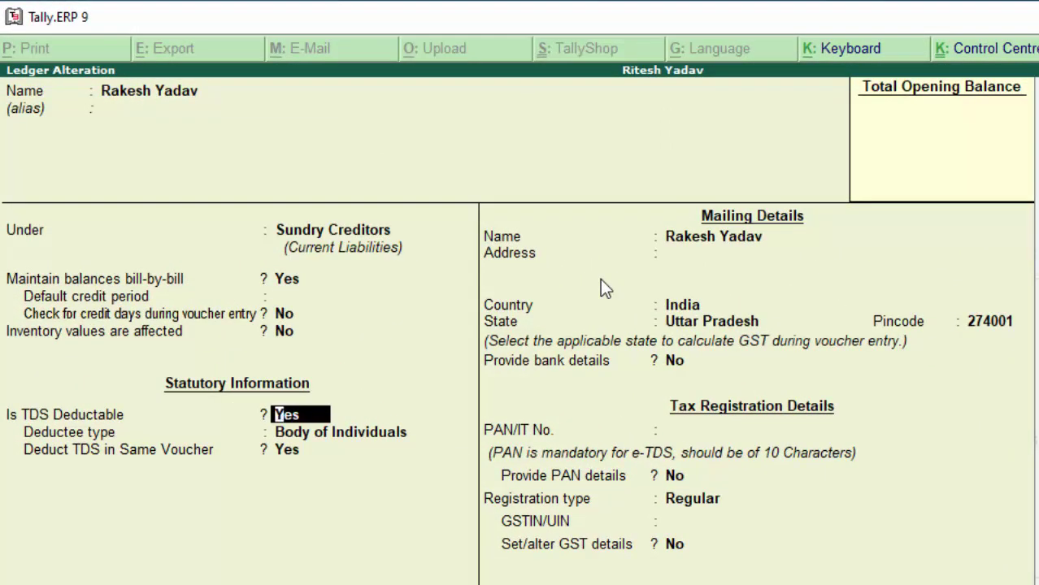
key("Return")
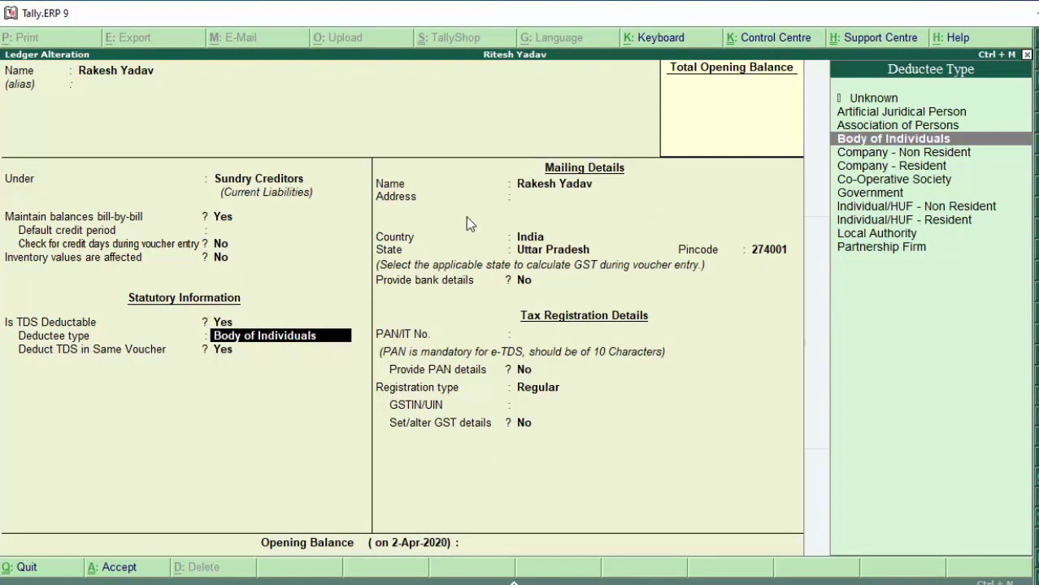
key("Return")
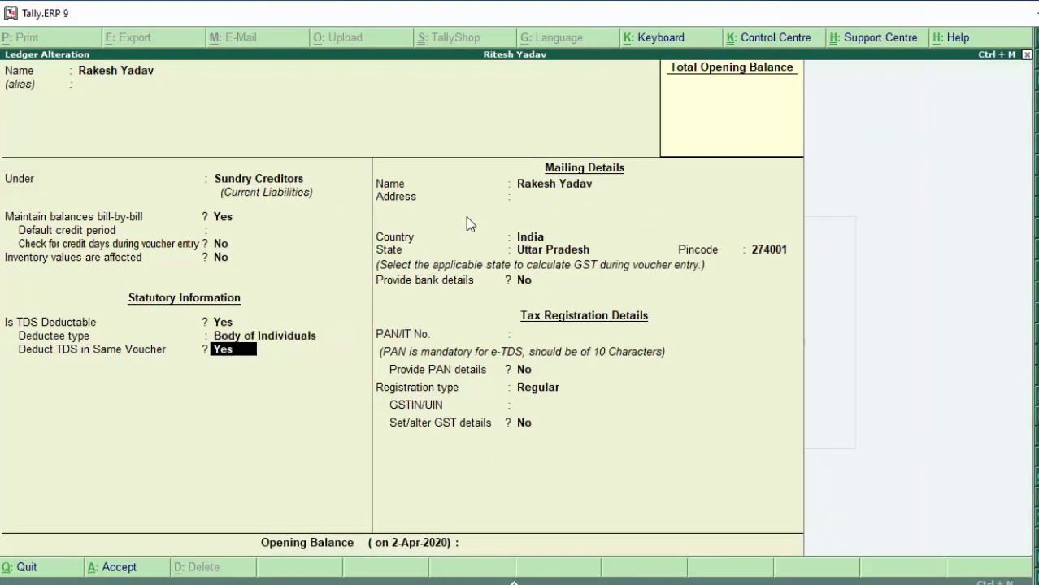
key("Return")
key("Return")
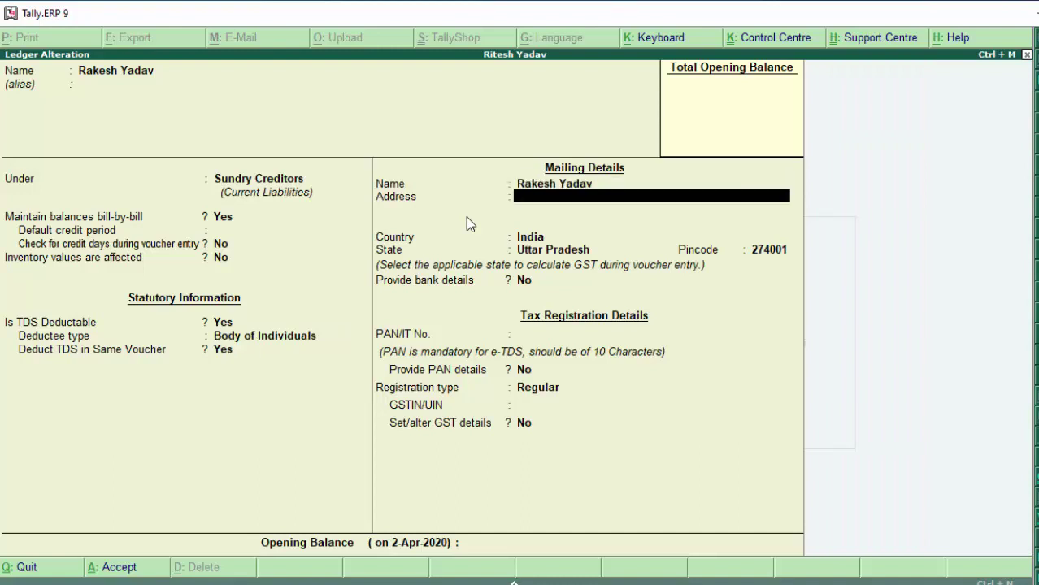
key("Return")
key("Return")
key("Return")
key("Return")
key("Return")
key("Return")
key("Return")
key("Return")
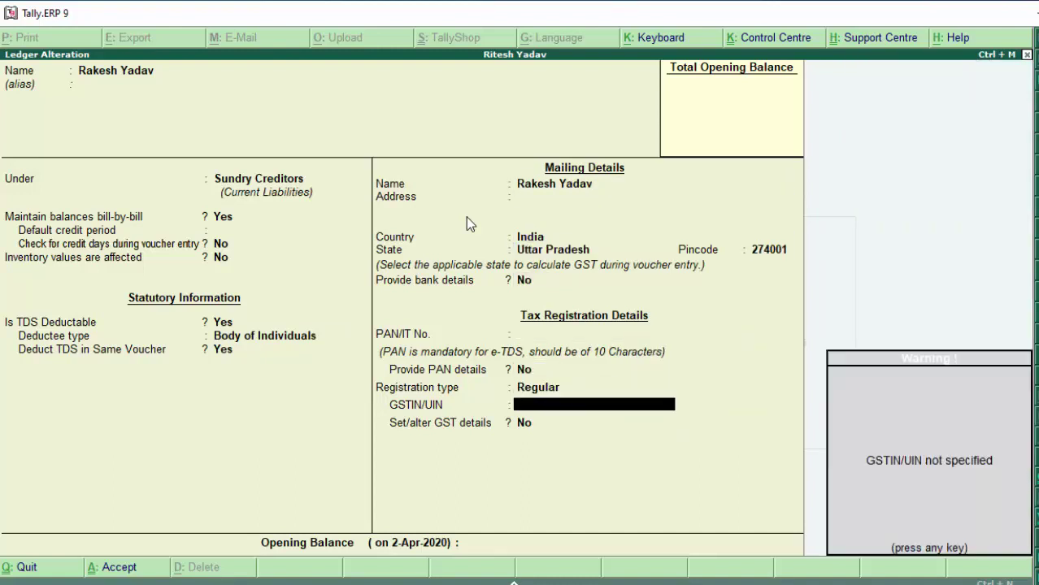
key("Return")
key("Return")
key("Return")
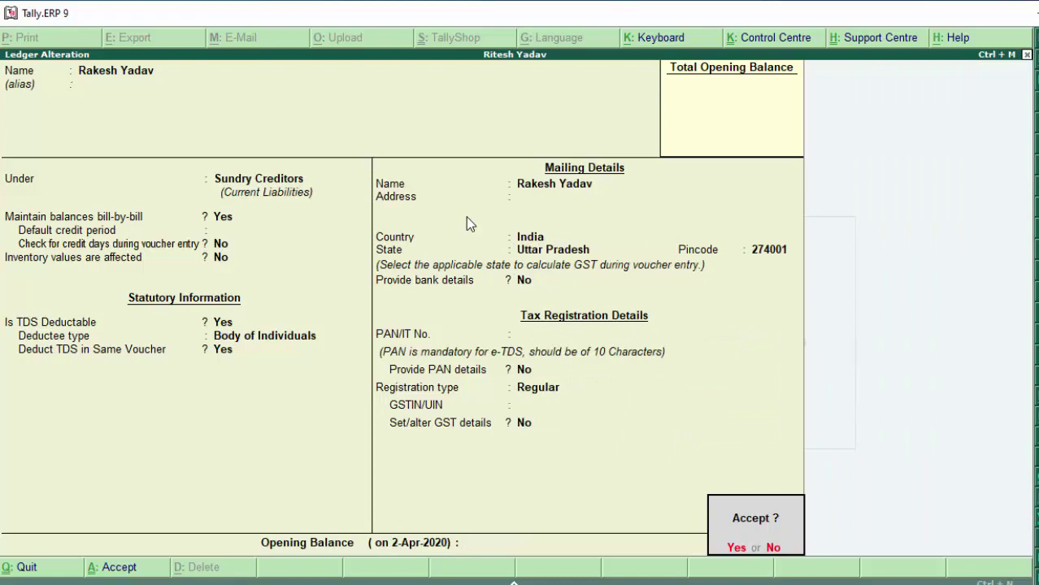
key("Return")
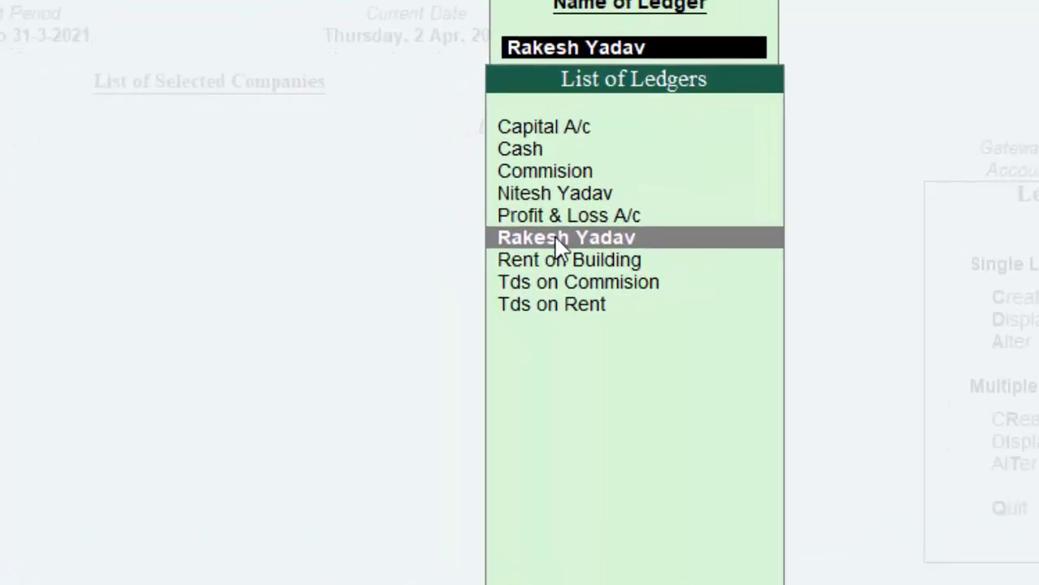
Step: Review the Rent on Building ledger, keeping Rent for Building as TDS nature of payment, and accept it
key("Down")
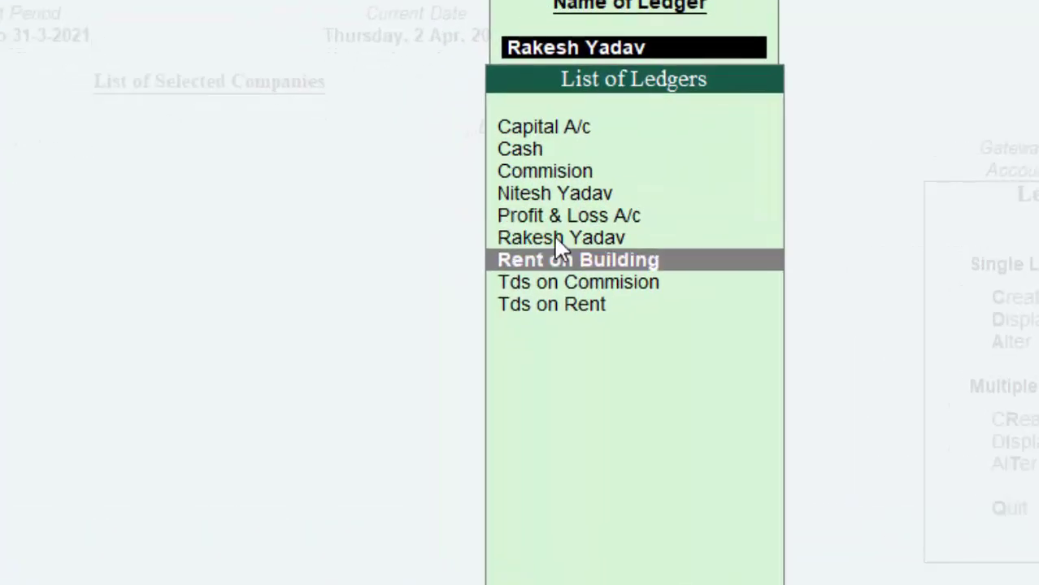
key("Return")
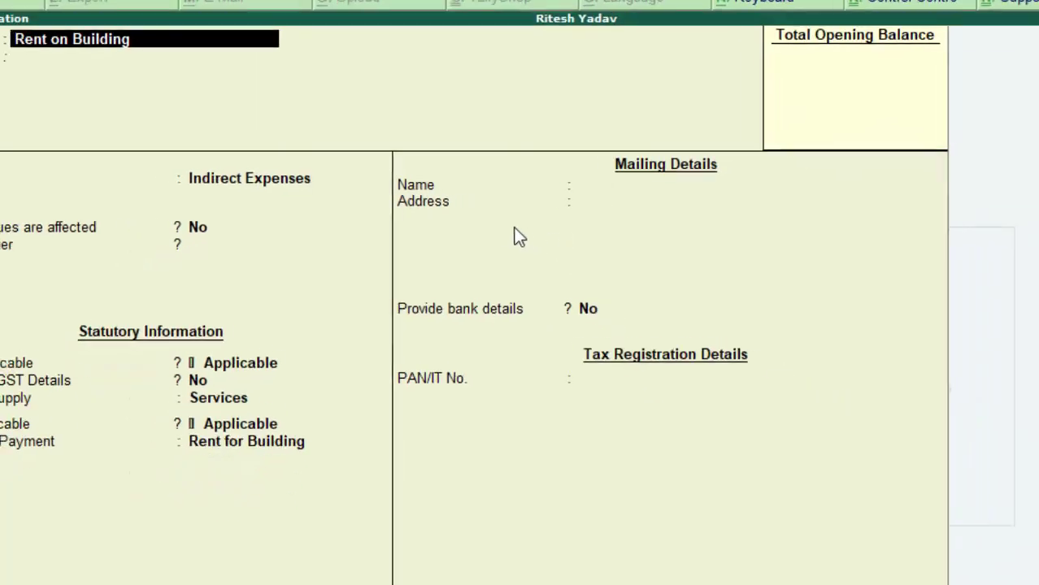
key("Return")
key("Return")
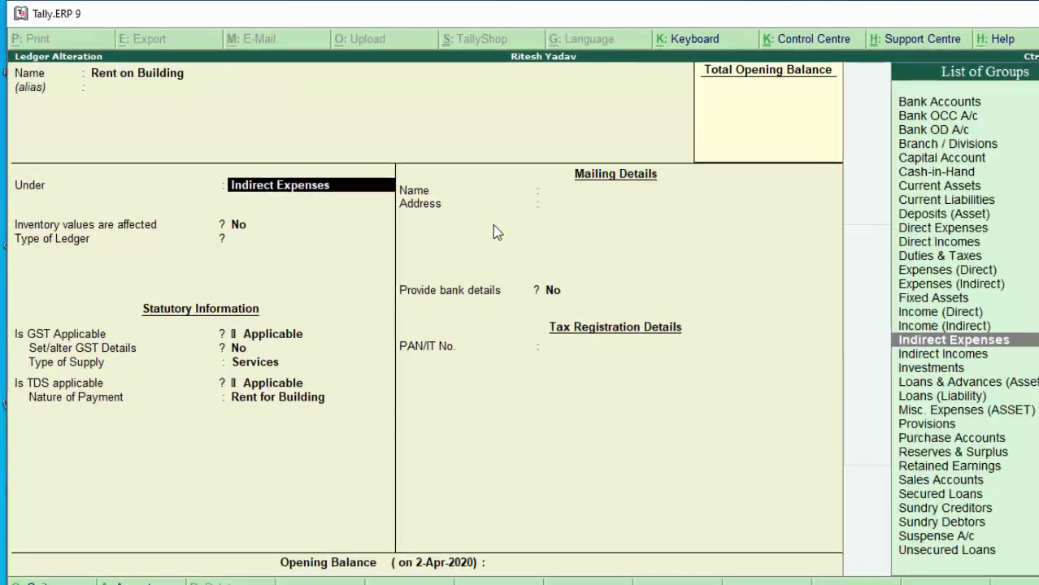
key("Return")
key("Return")
key("Return")
key("Return")
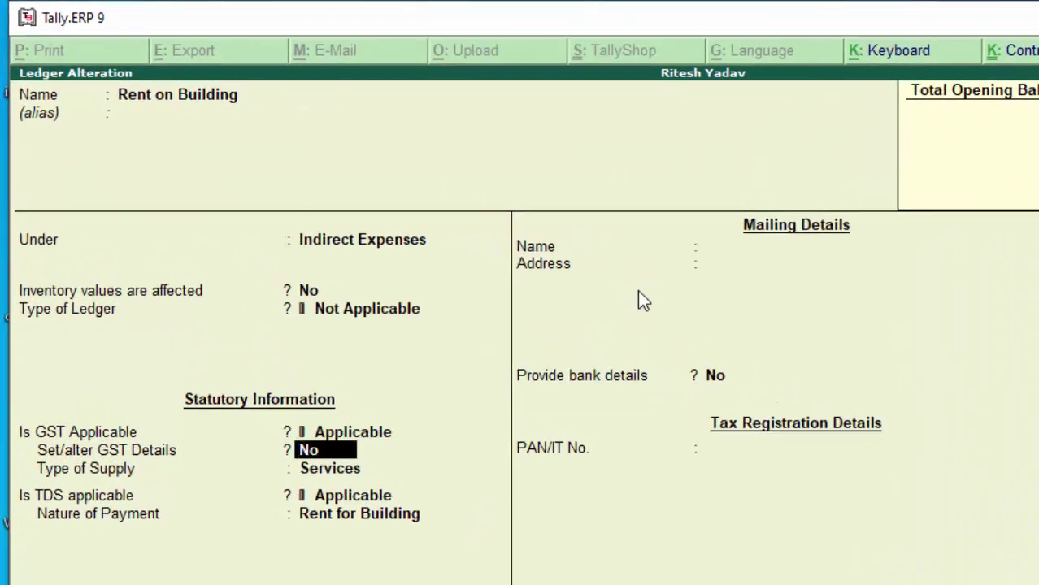
key("Return")
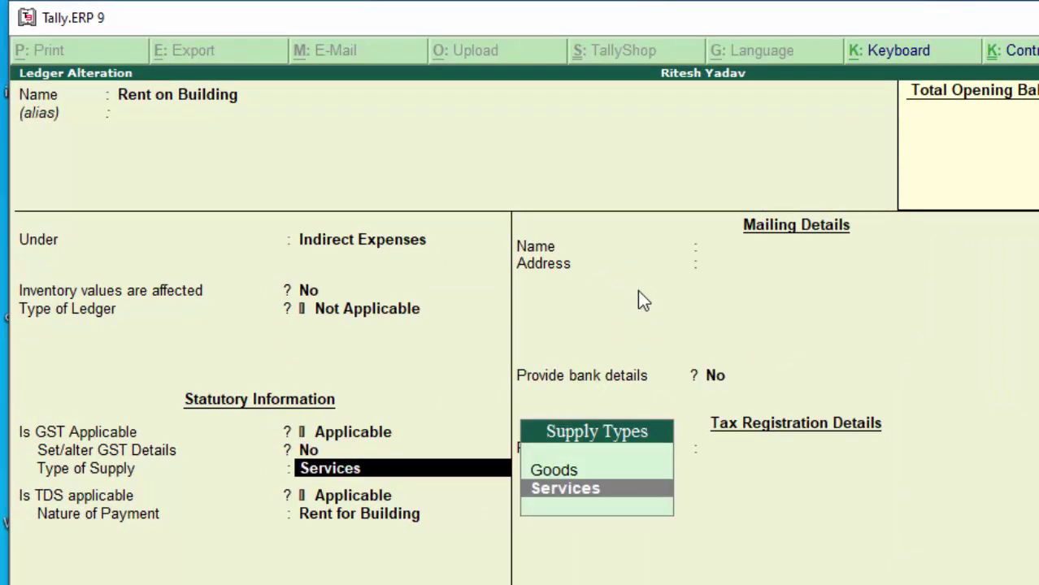
key("Return")
key("Return")
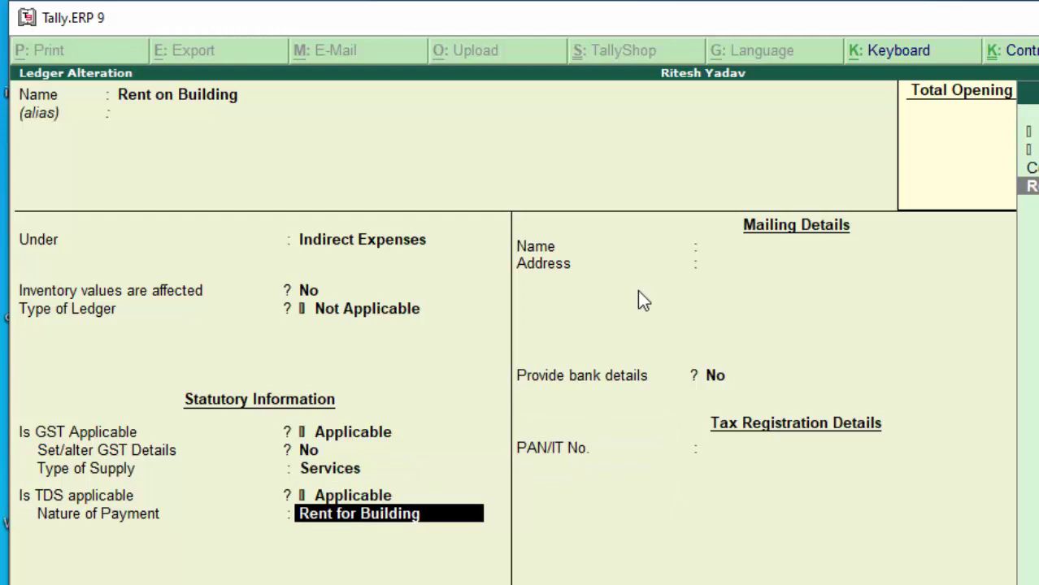
key("Return")
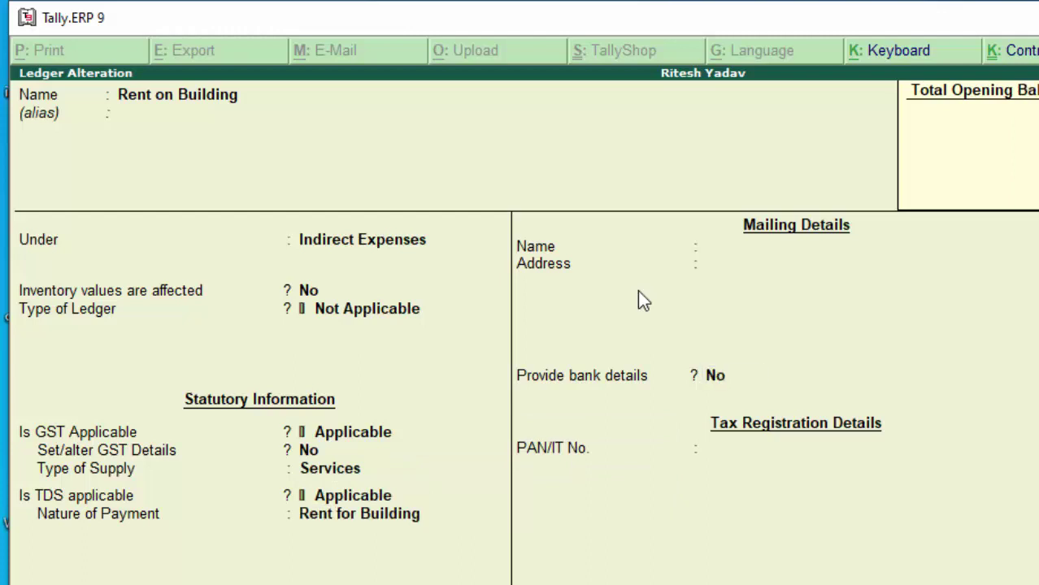
key("ctrl+a")
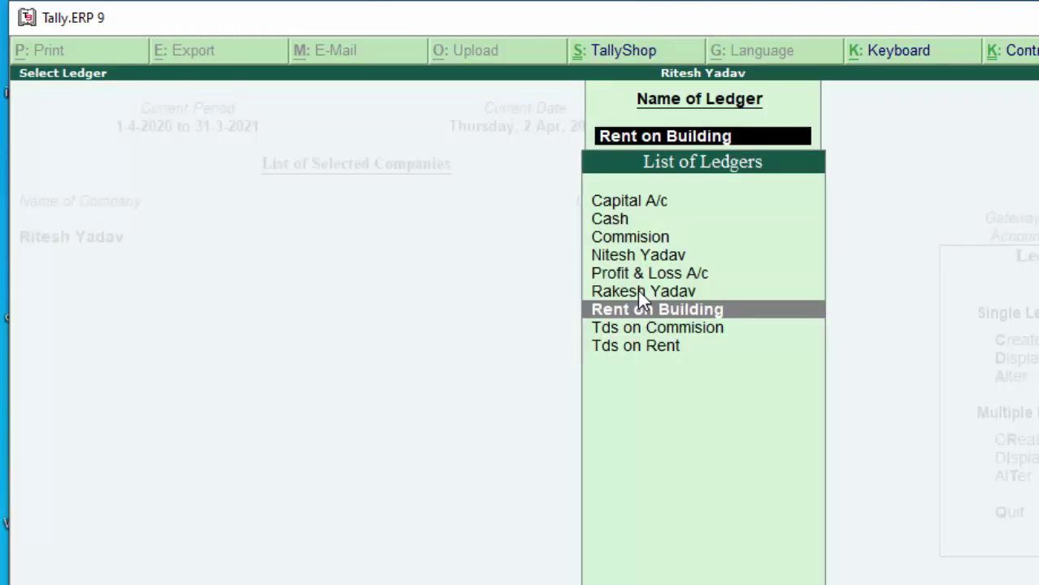
Step: Accept Tds on Rent as a TDS duty ledger with Rent for Building as nature of payment
key("Down")
key("Down")
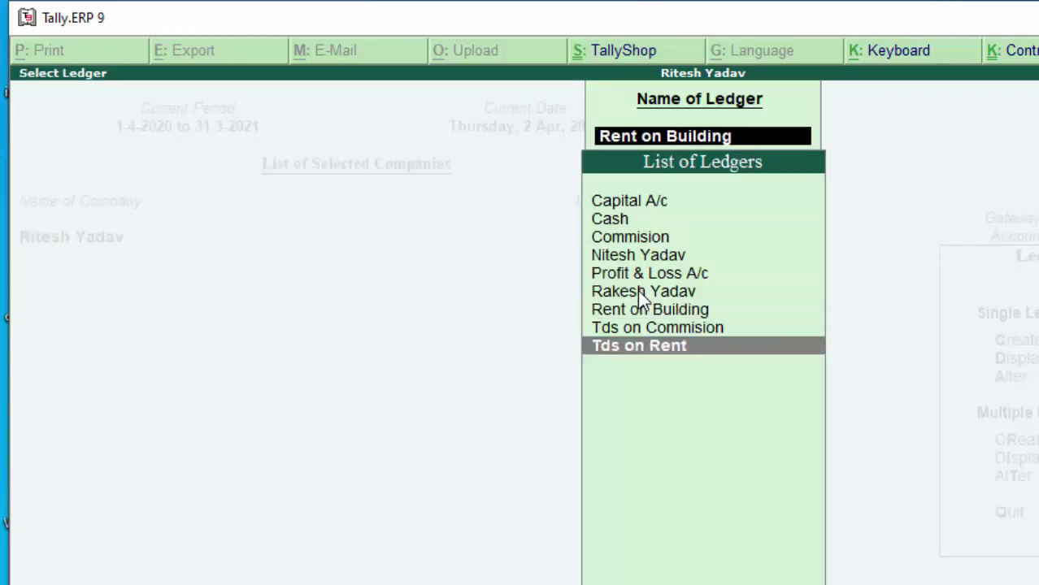
key("Return")
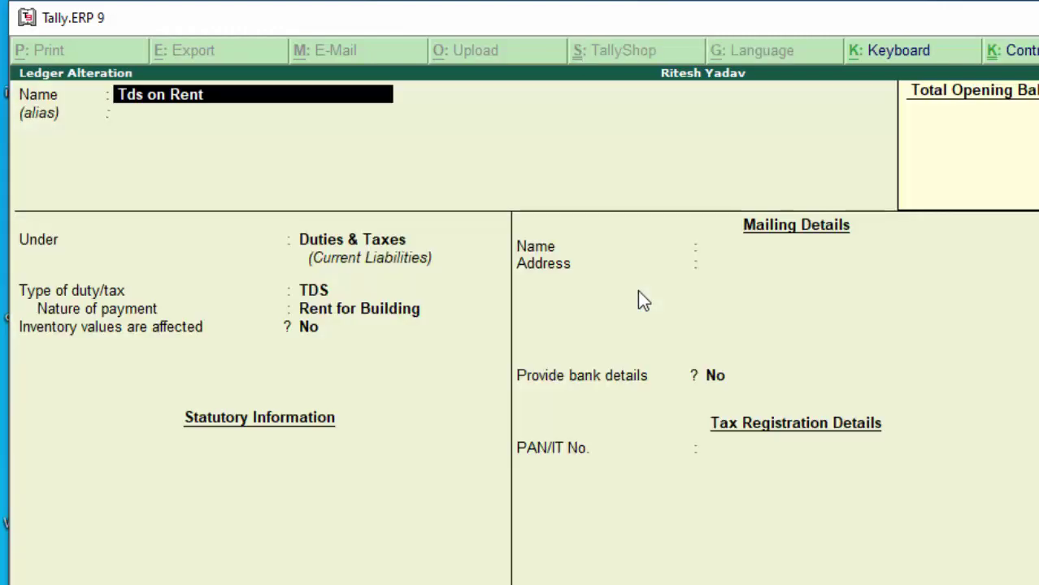
key("Return")
key("Return")
key("Return")
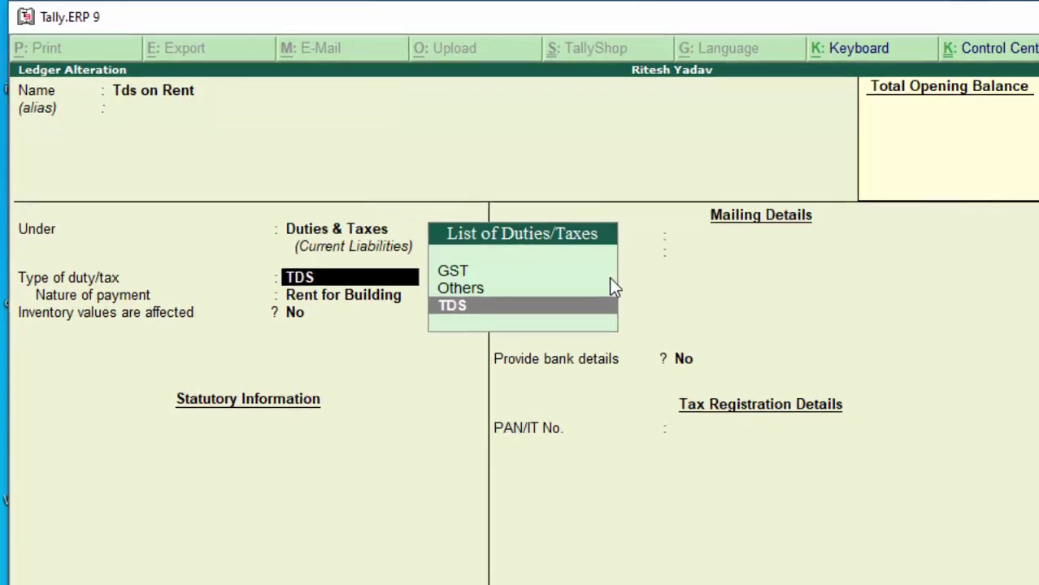
key("Return")
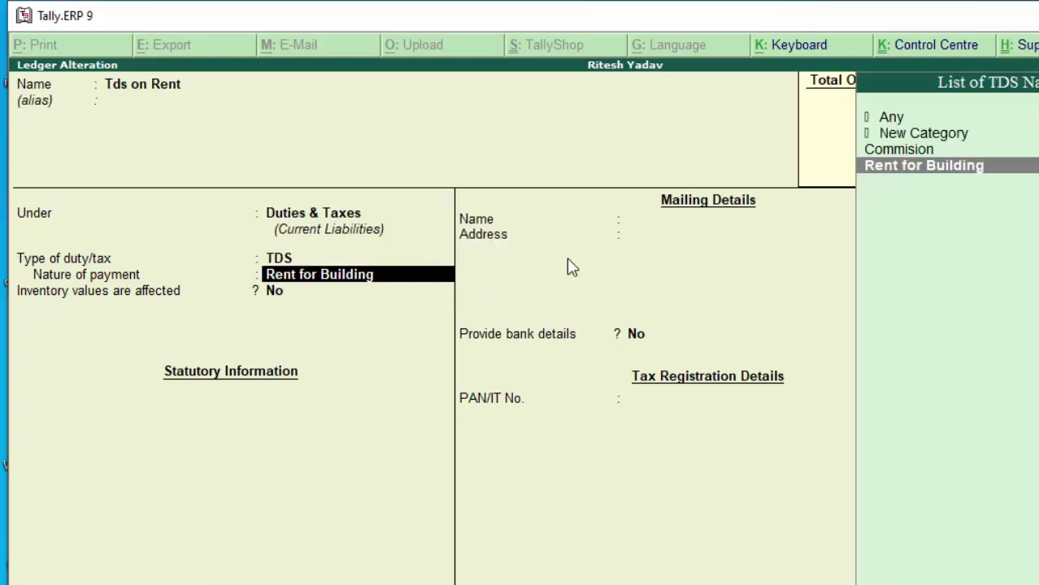
key("Return")
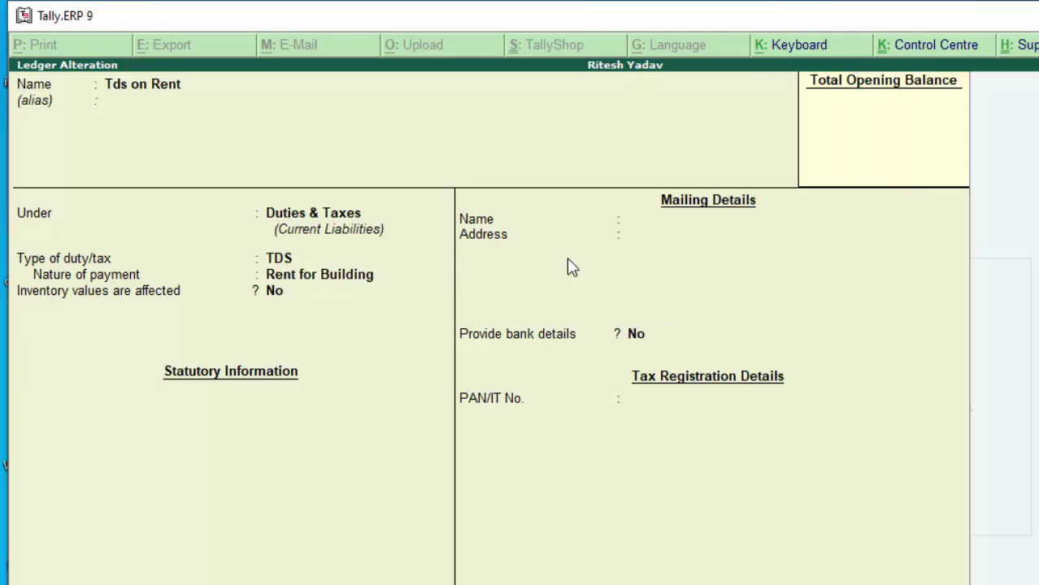
key("ctrl+a")
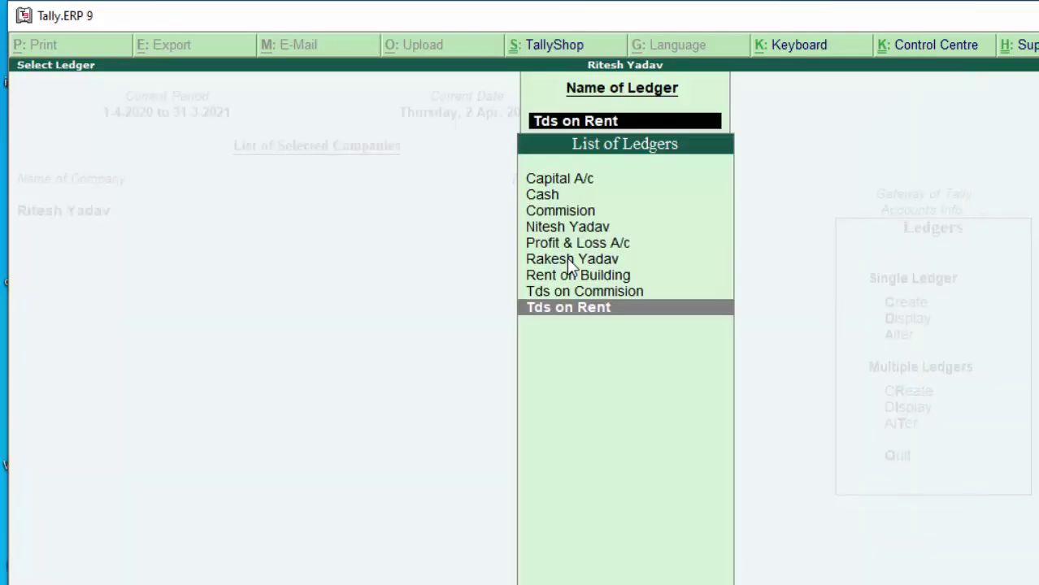
key("Escape")
Step: Start a journal voucher debiting Rent on Building 1,00,000
key("Escape")
key("Escape")
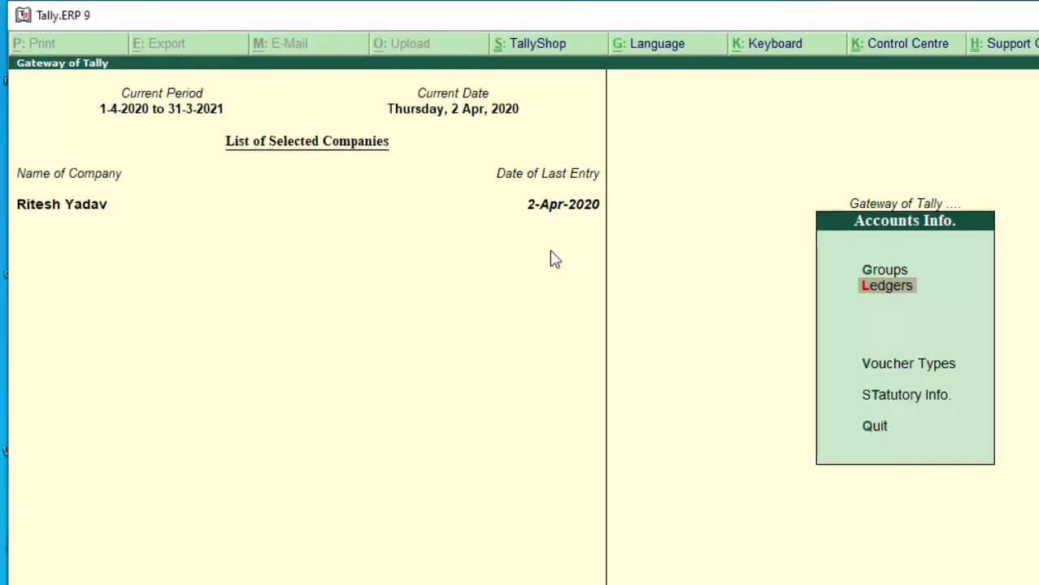
key("Escape")
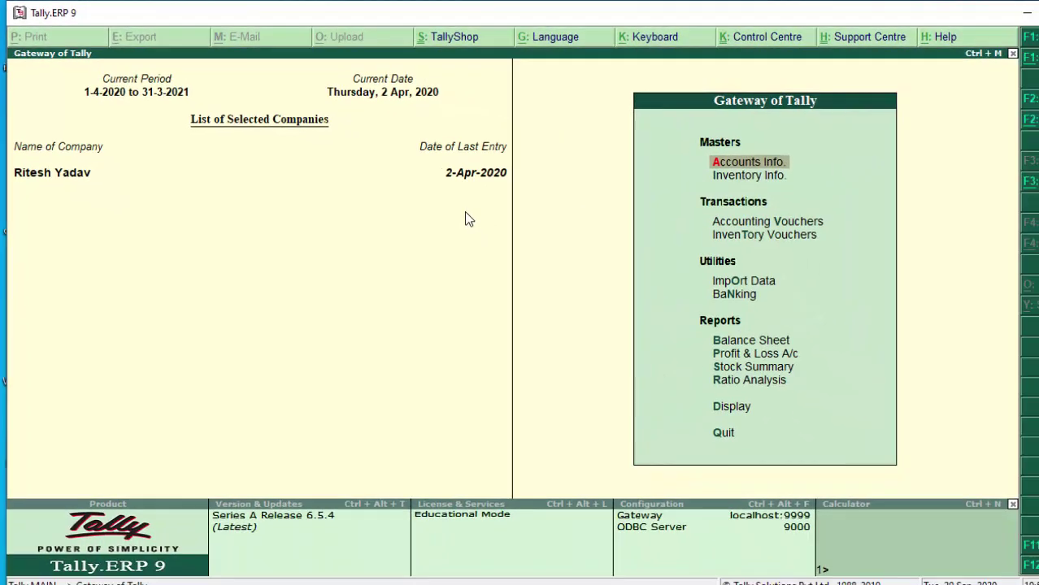
key("v")
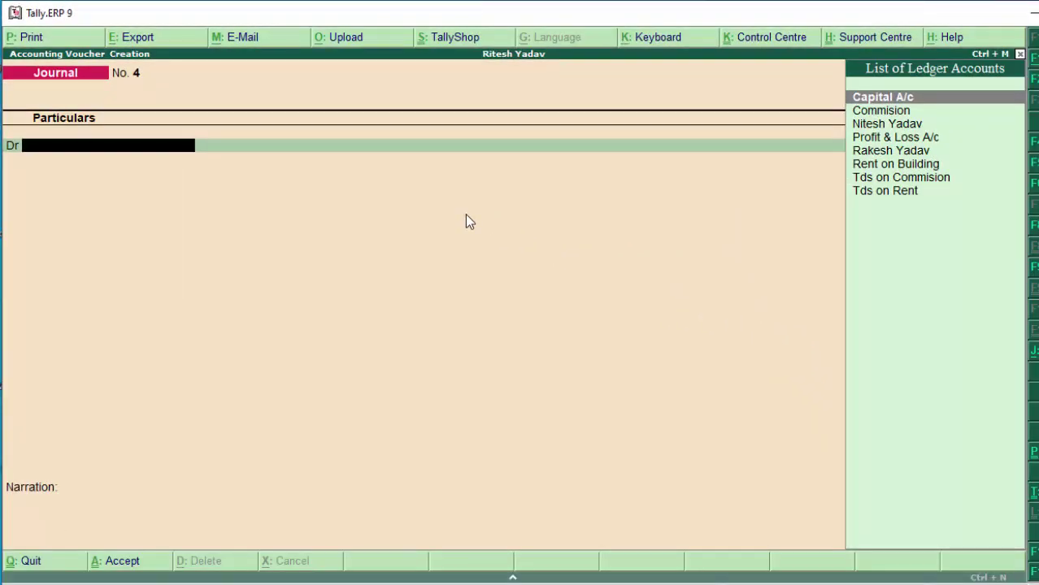
key("Down")
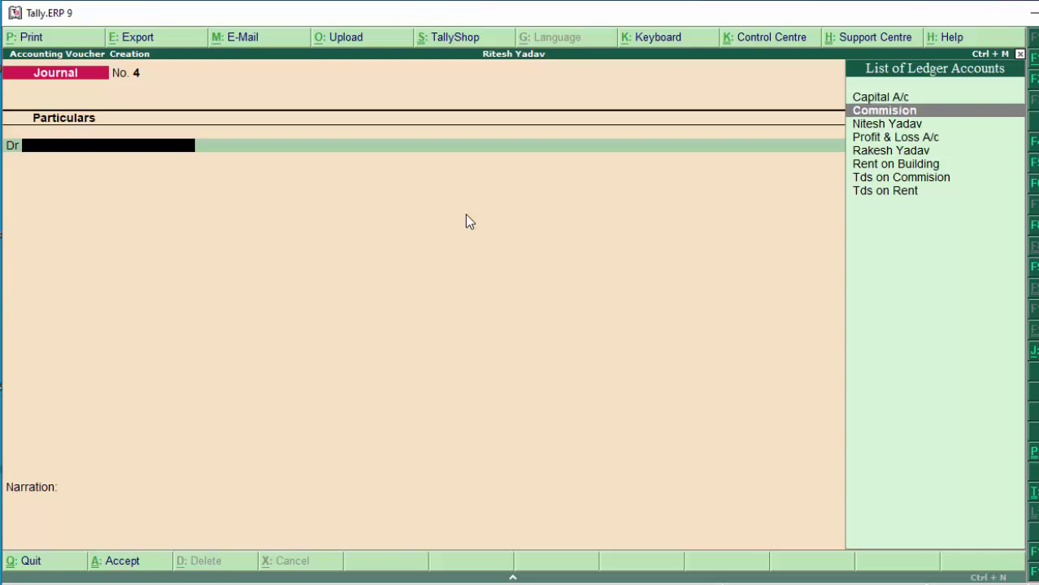
key("Down")
key("Down")
key("Down")
key("Down")
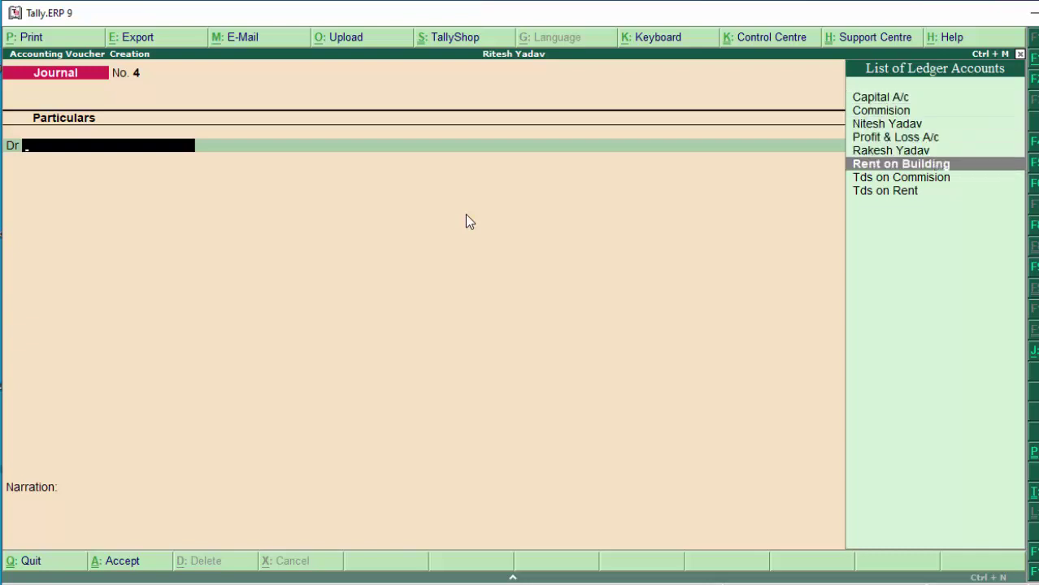
key("Return")
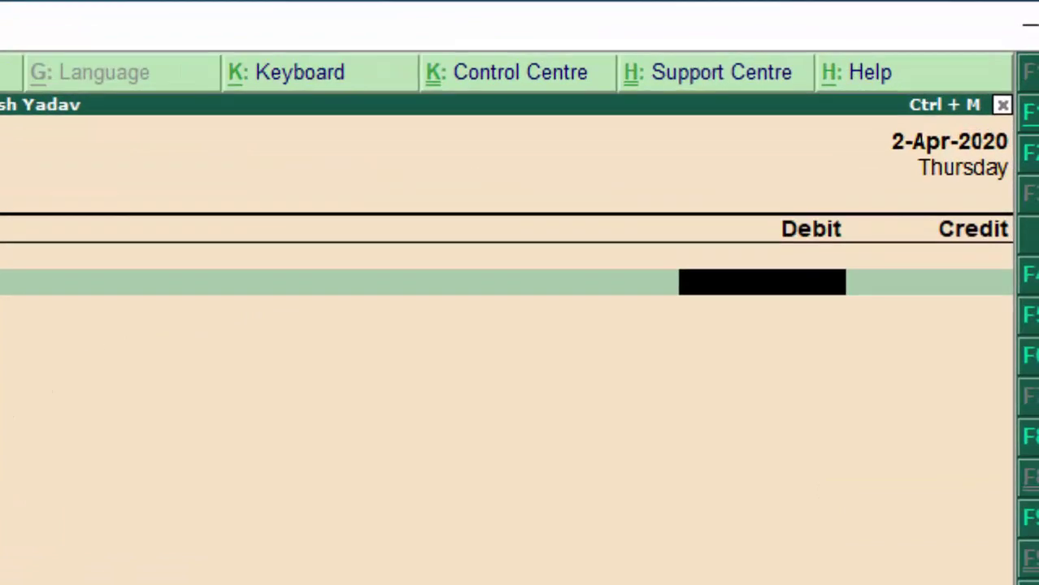
type("1")
type("000")
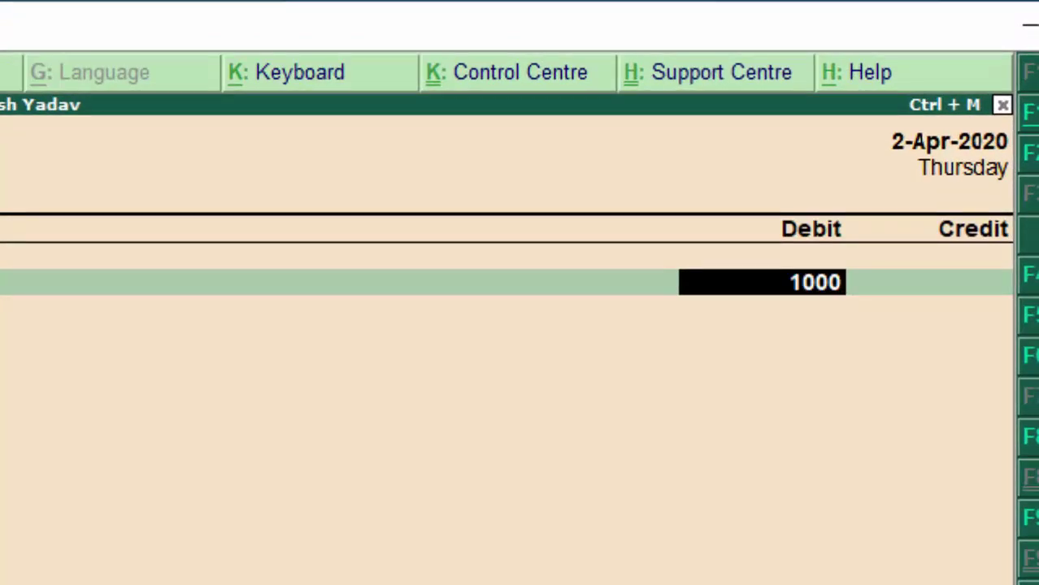
type("00")
key("Return")
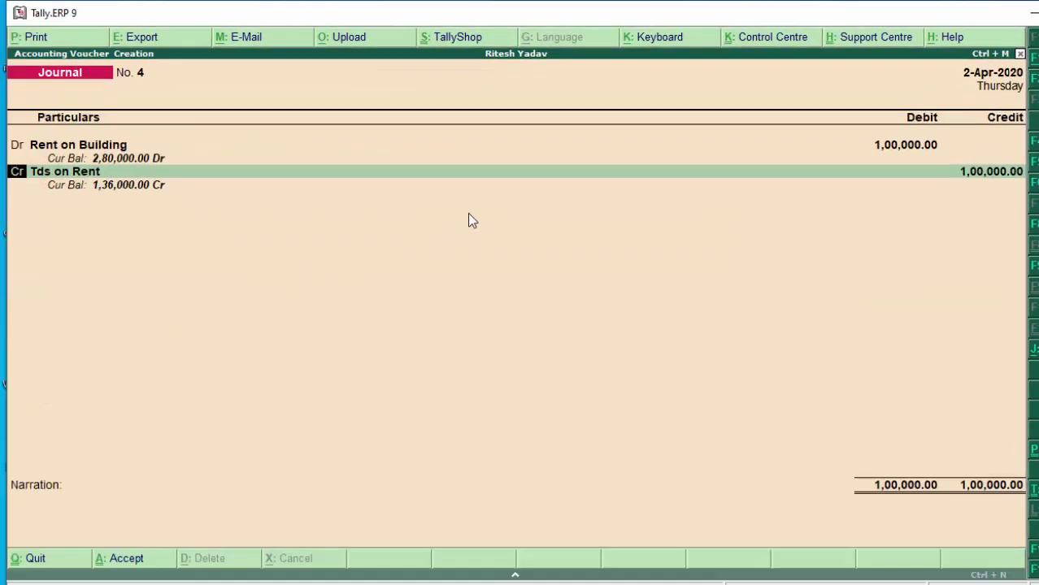
Step: Choose the party ledger for the credit line
key("Return")
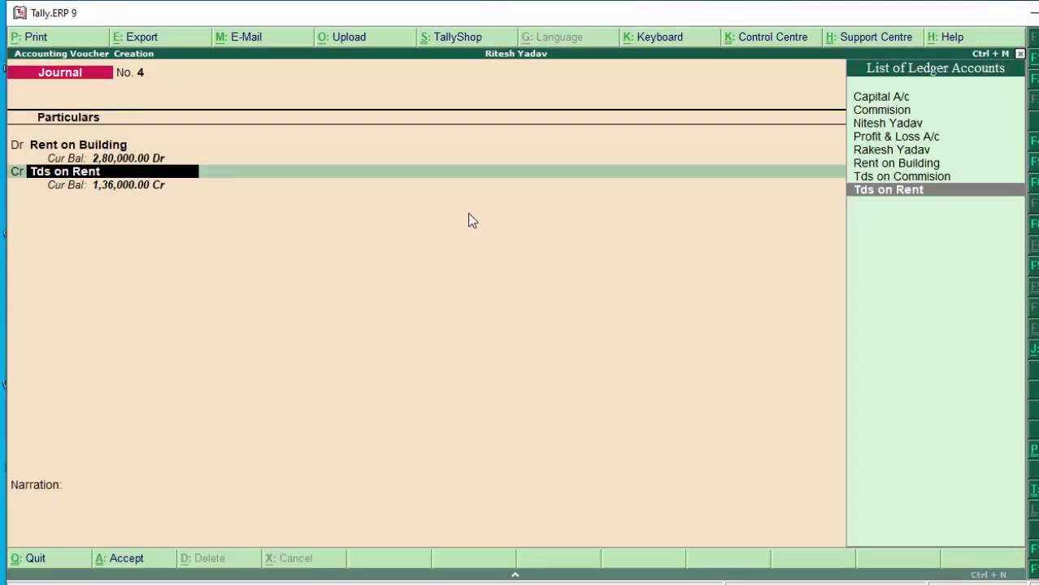
key("Up")
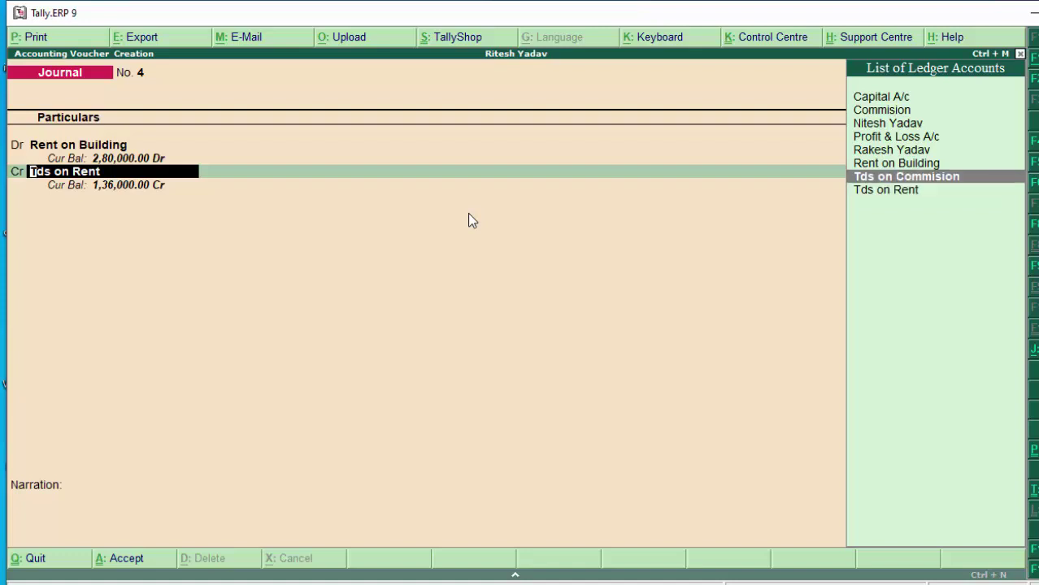
key("Up")
key("Up")
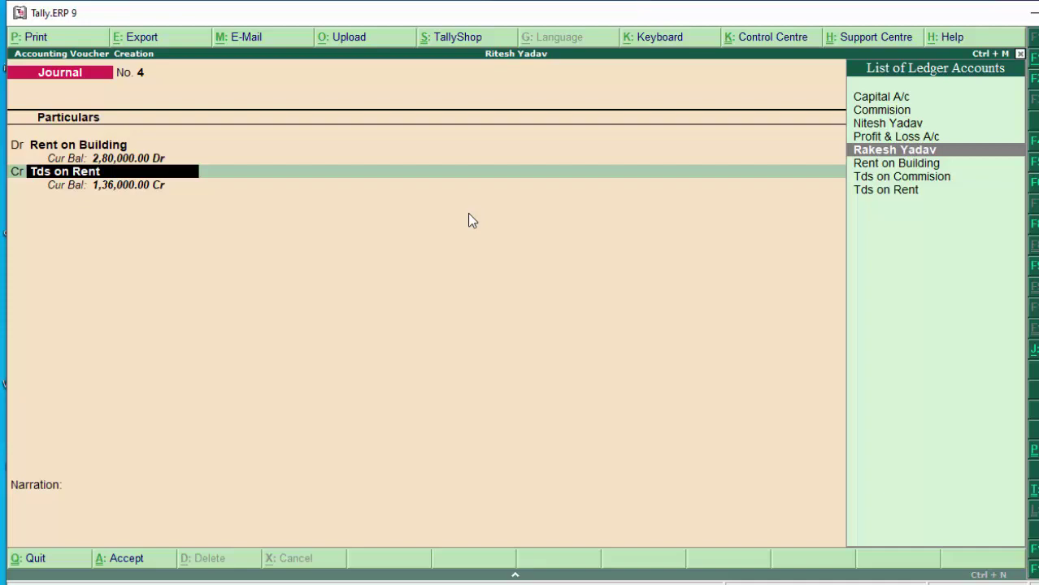
key("Return")
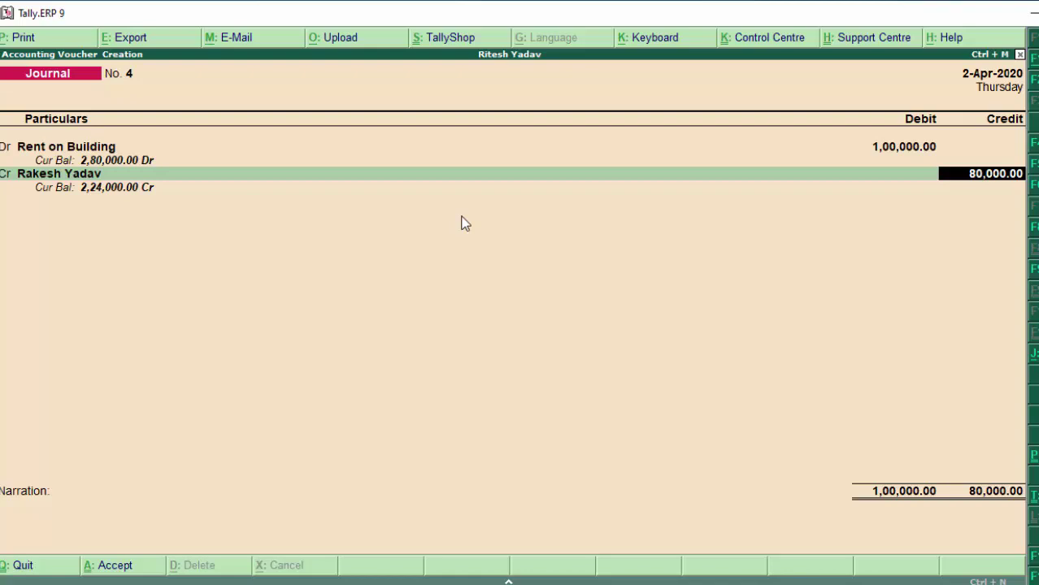
Step: Credit the party 80,000 with bill-wise New Ref 4 lines for 1,00,000 Cr and 20,000 Dr
key("Return")
key("Return")
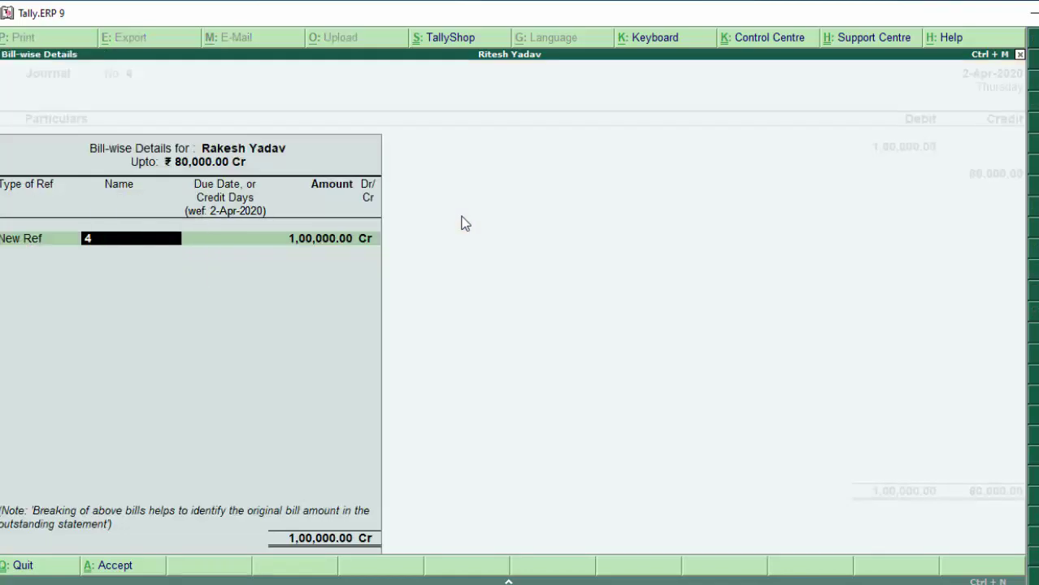
key("Return")
key("Return")
key("Return")
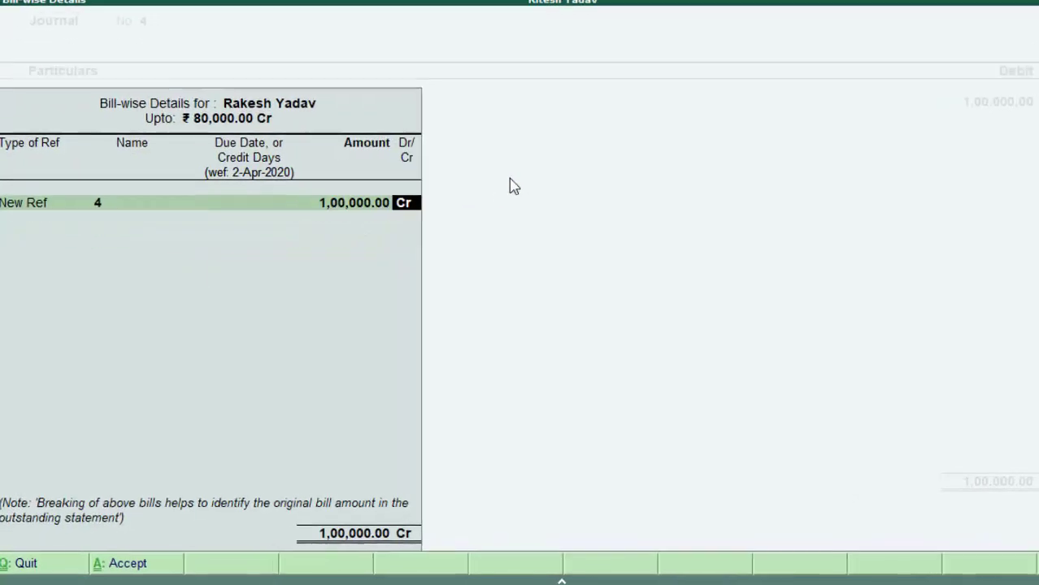
key("Return")
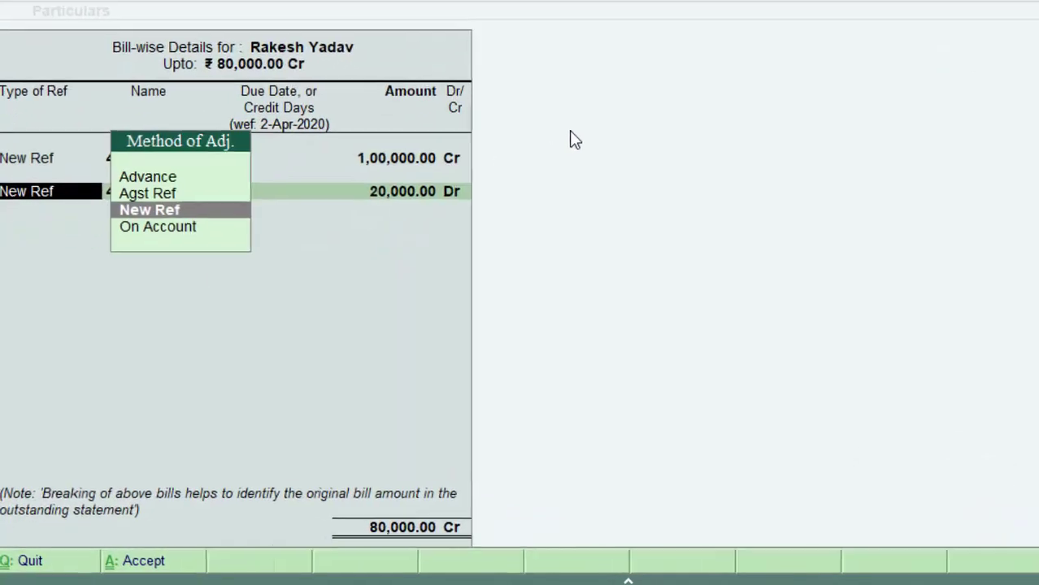
key("Return")
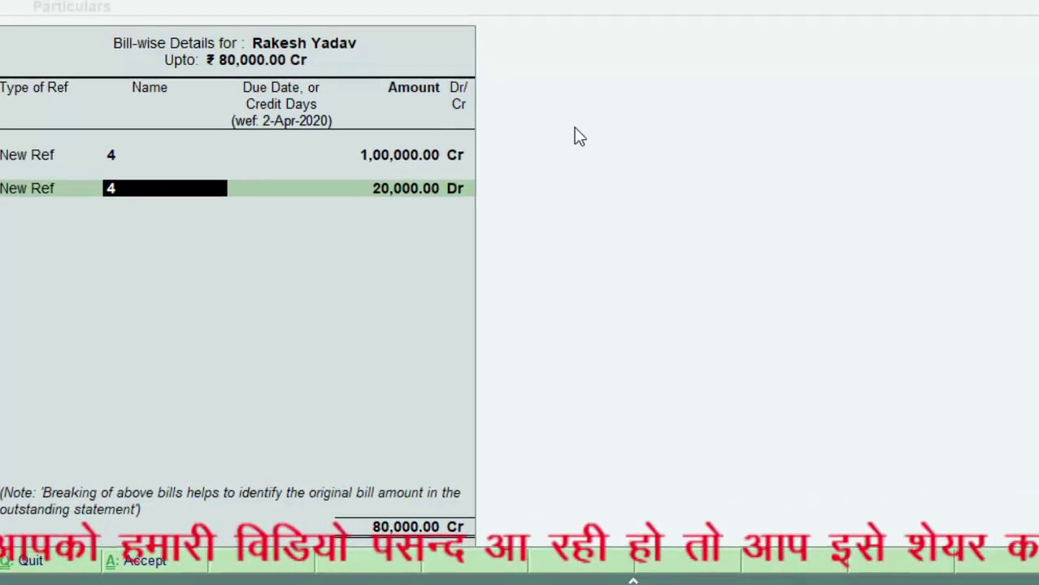
key("Return")
key("Return")
key("Return")
key("Return")
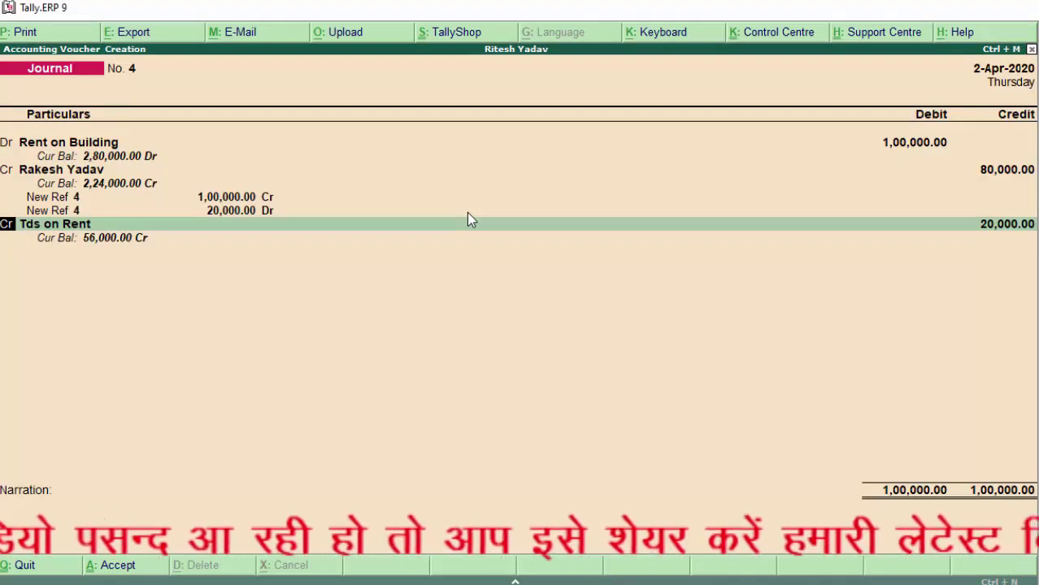
Step: Credit Tds on Rent 20,000 and add the narration 'Tds deducted rs 20000'
key("Return")
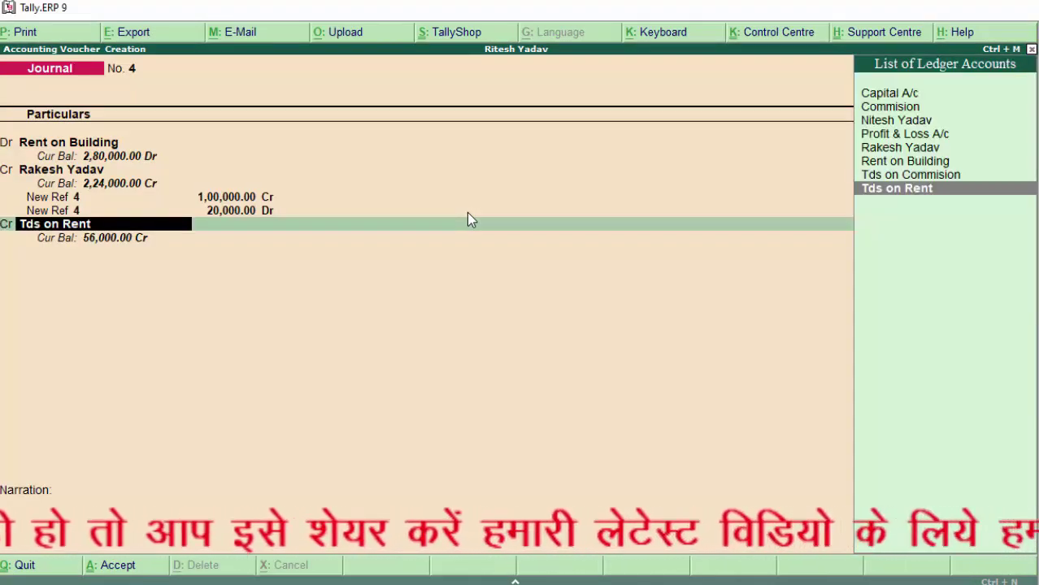
key("Return")
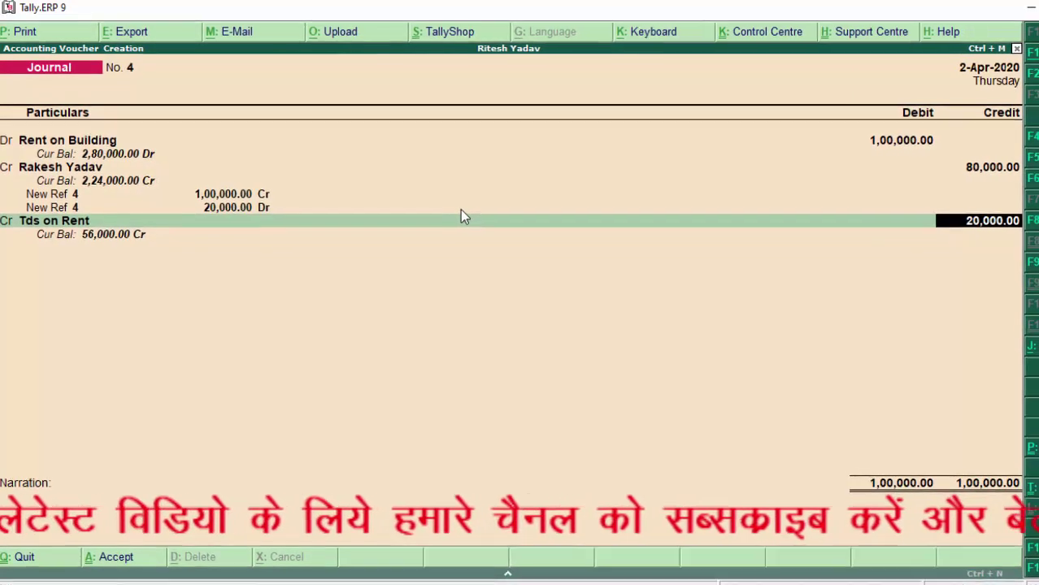
key("Return")
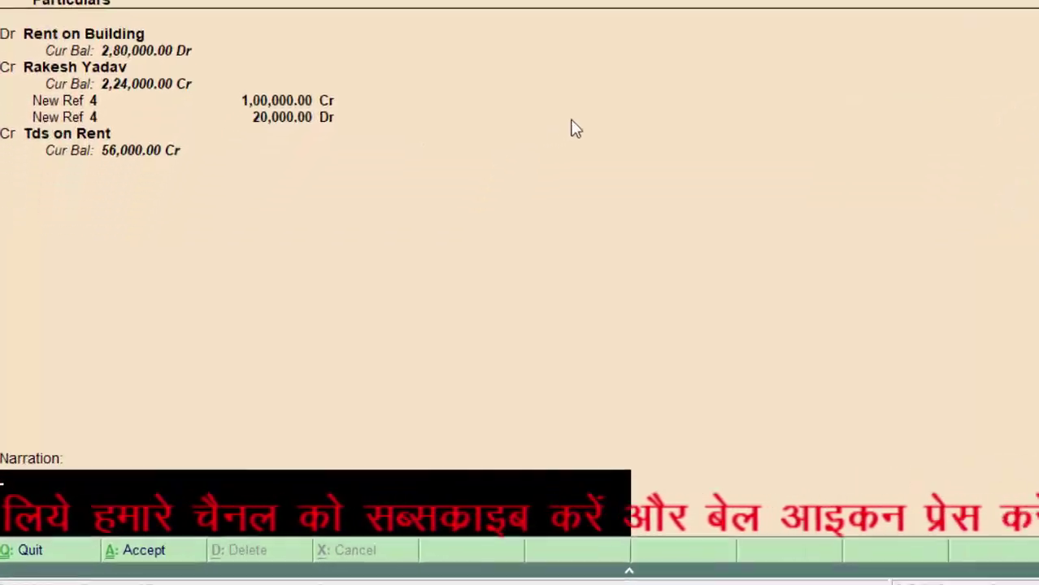
type("T")
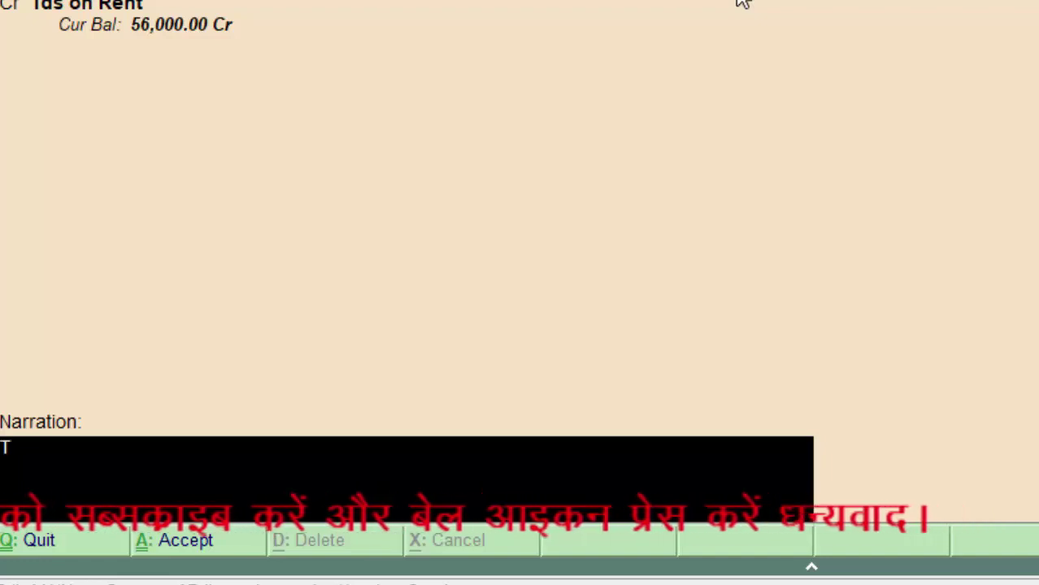
type("ds d")
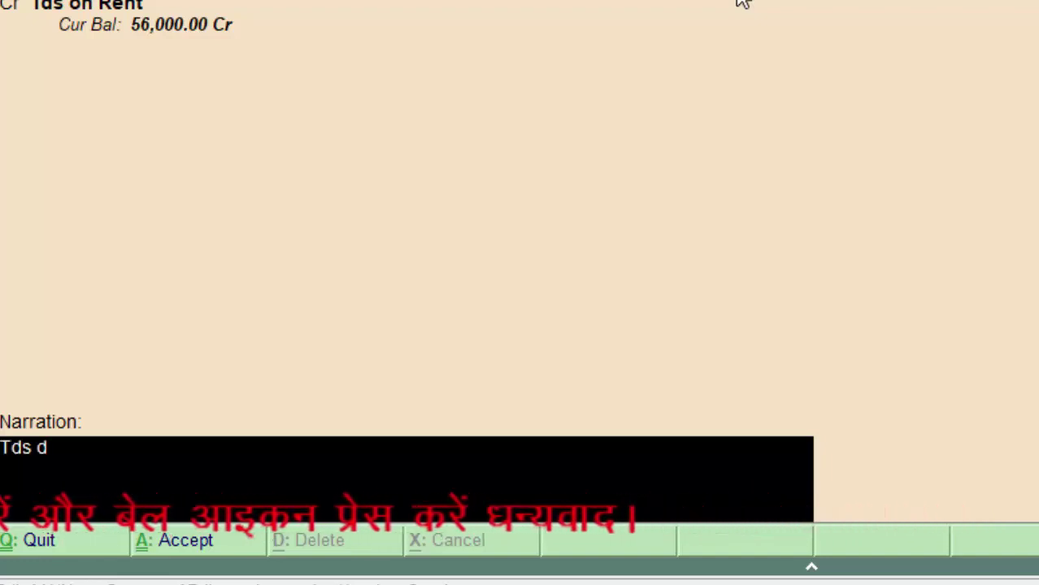
type("educ")
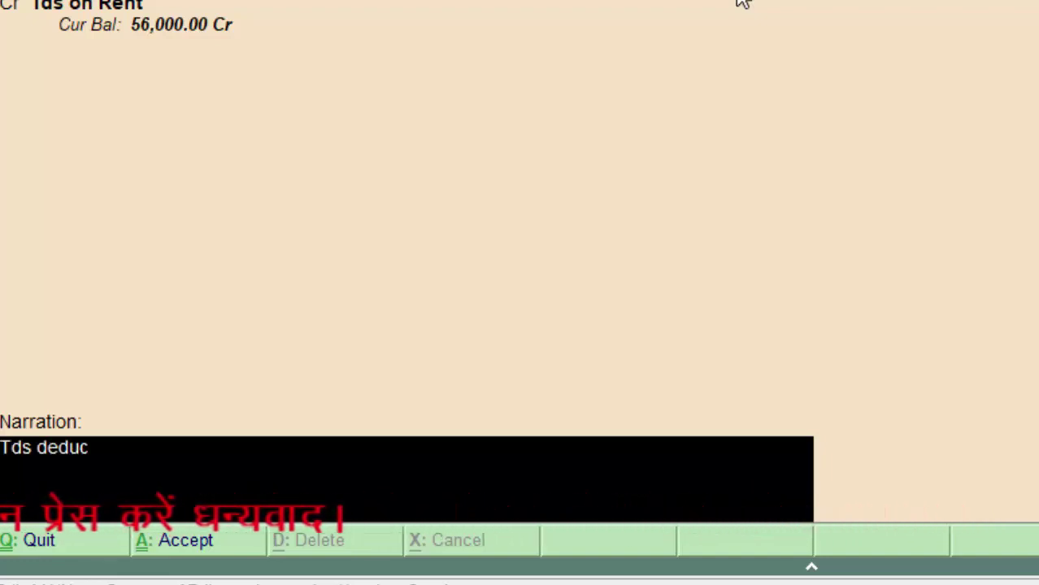
type("ted r")
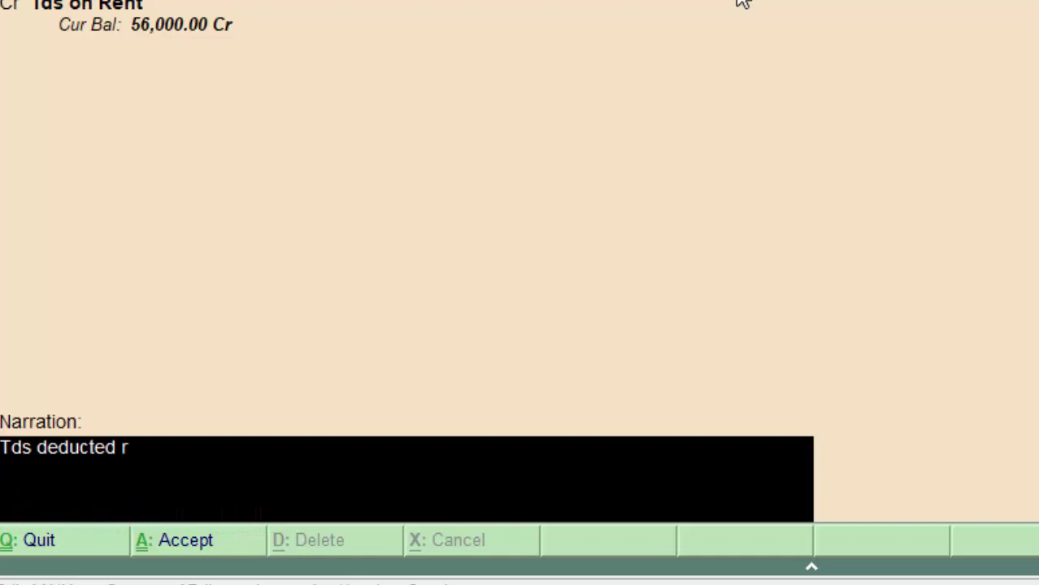
type("s 20")
type("000")
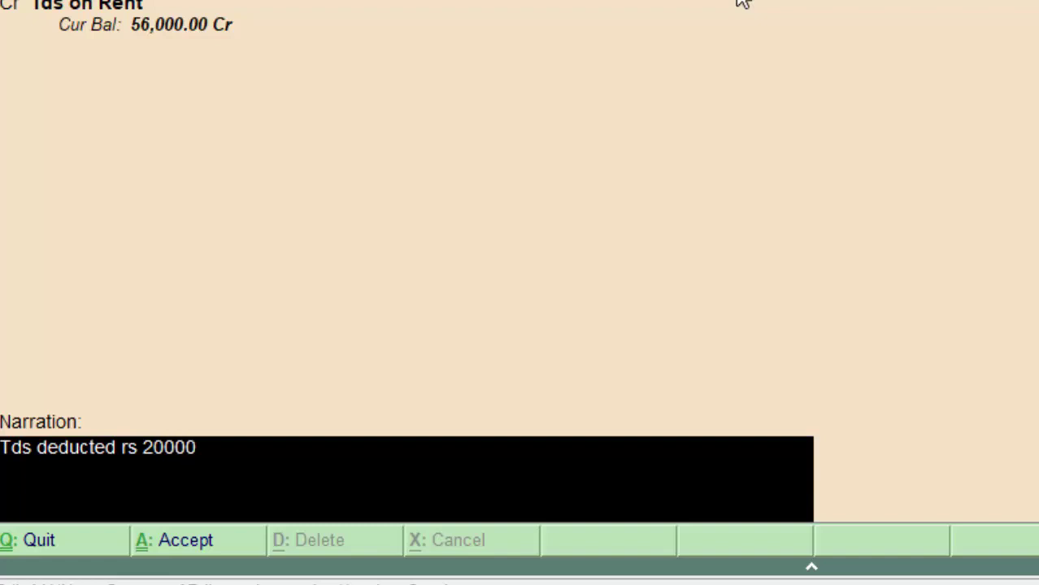
key("Return")
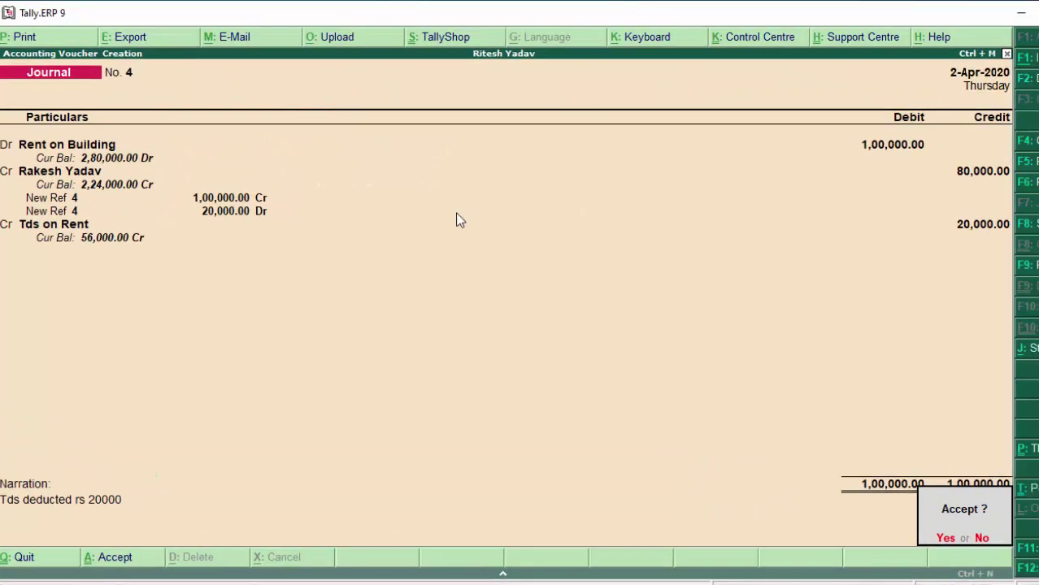
Step: Save journal voucher No. 4 and quit voucher entry
key("Return")
key("Escape")
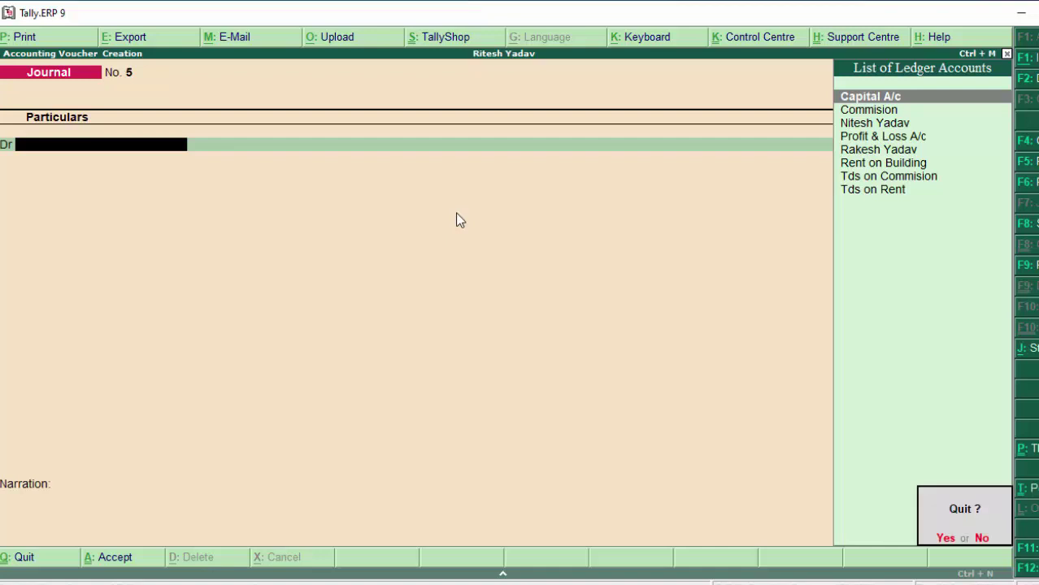
key("Return")
Step: Reopen Journal No. 4 from the Day Book for alteration
key("d")
key("d")
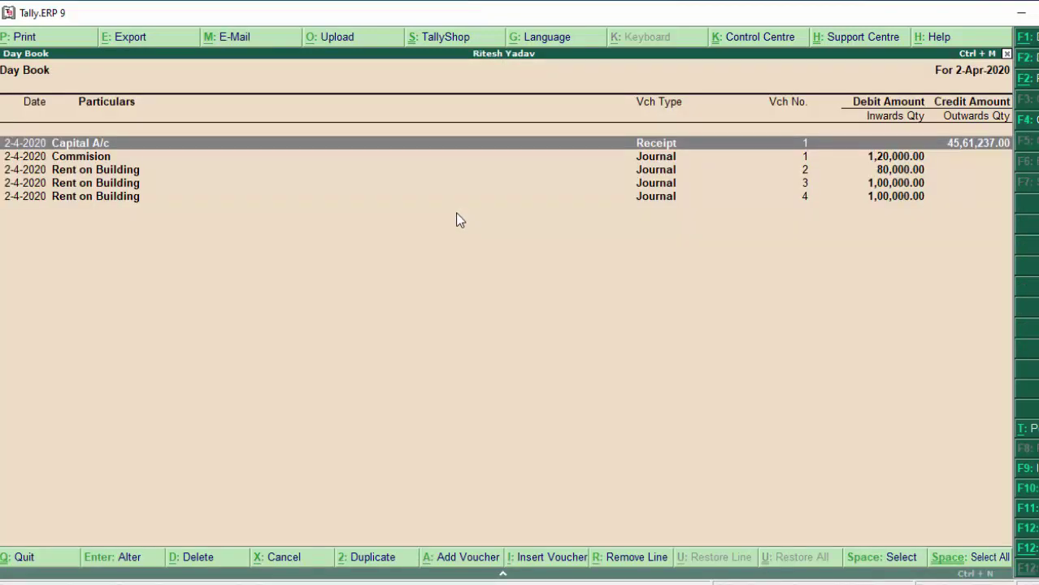
key("Down")
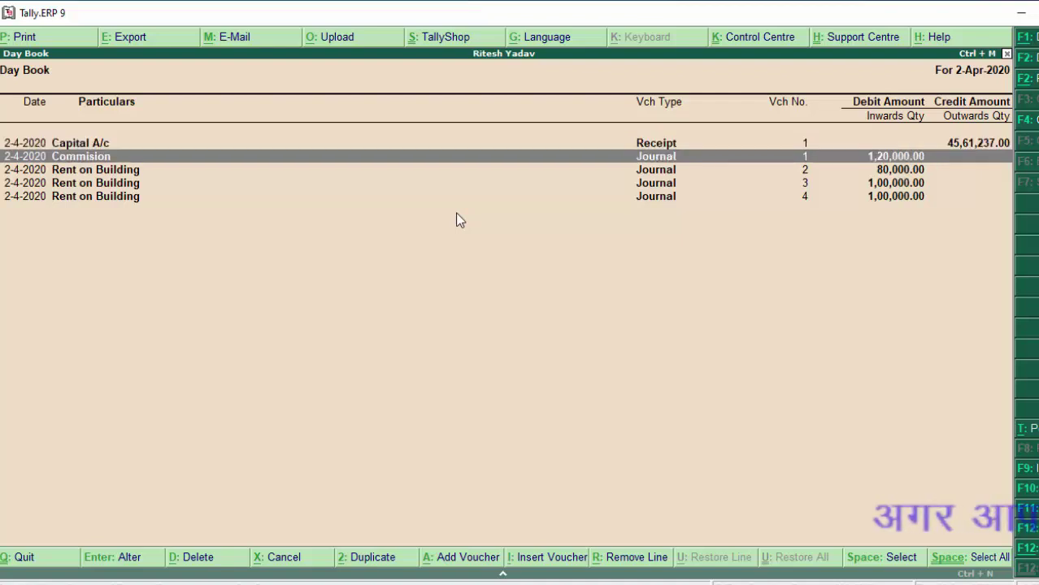
key("Down")
key("Down")
key("Down")
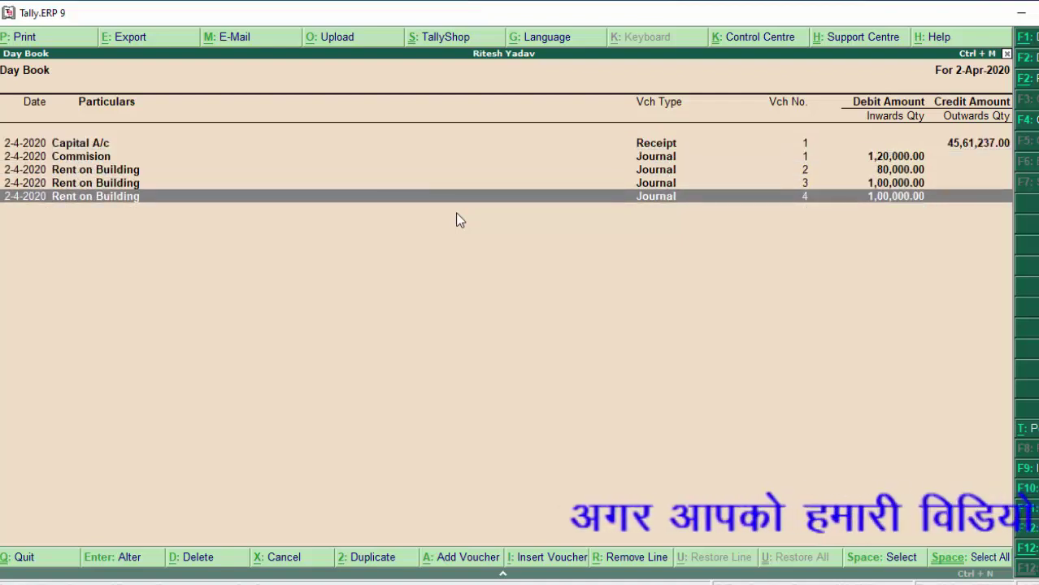
key("Return")
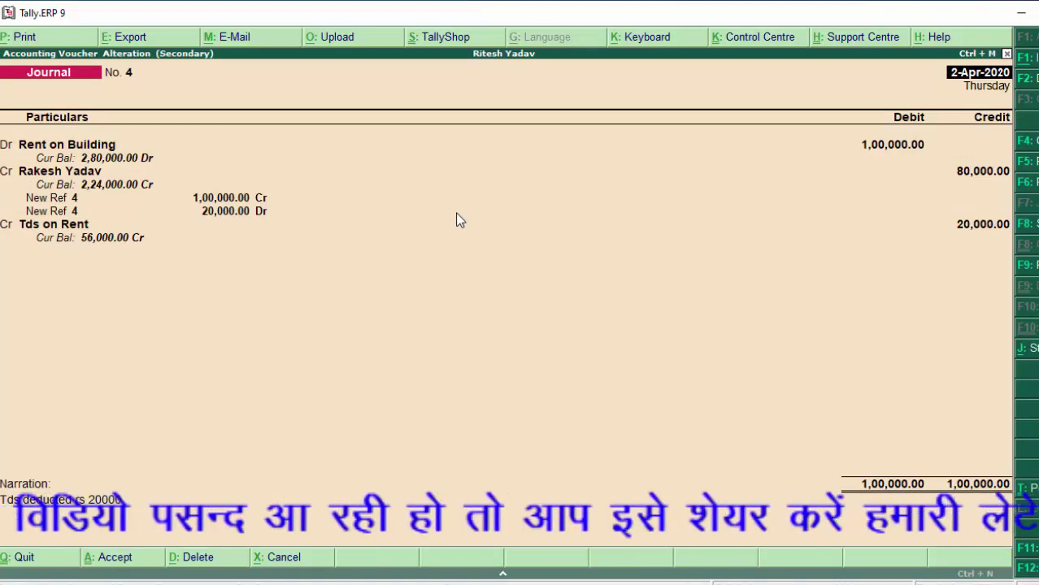
Step: Print Journal No. 4 to a PDF named jou on the Desktop
key("alt+p")
key("Return")
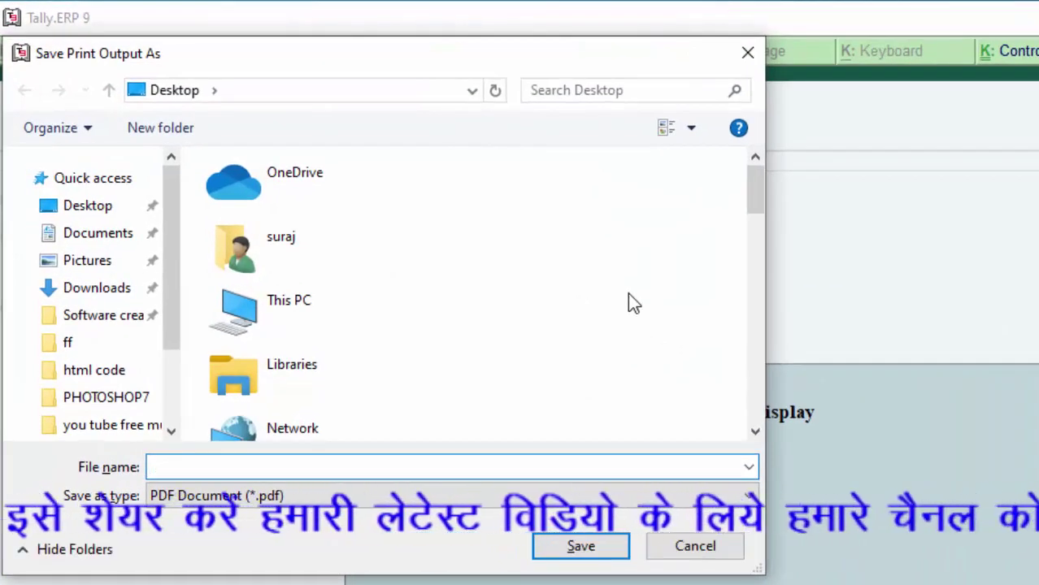
type("jo")
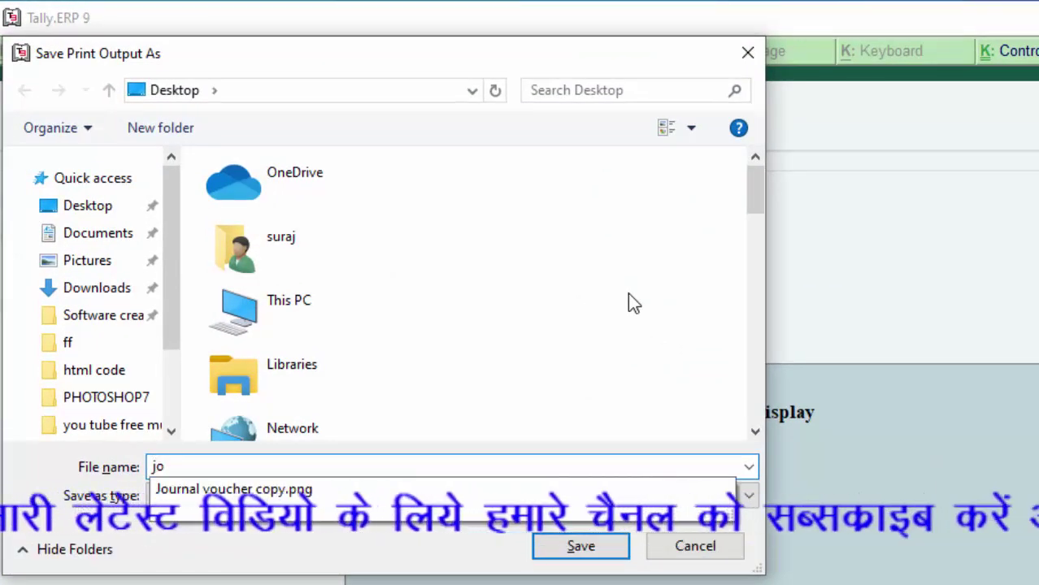
type("u")
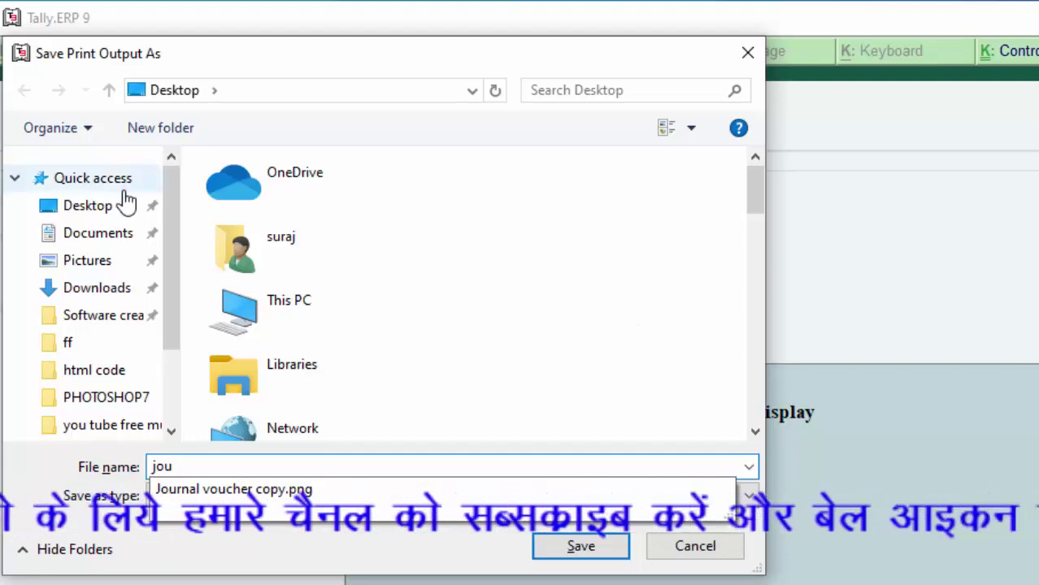
left_click(85, 206)
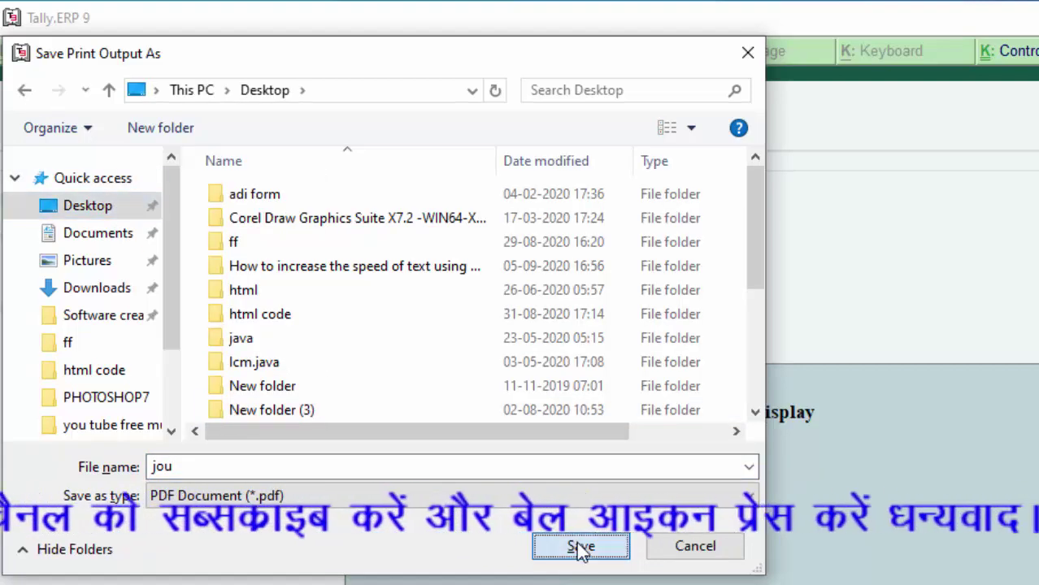
left_click(579, 546)
Step: Open jou.pdf from the Desktop in Microsoft Edge
double_click(798, 350)
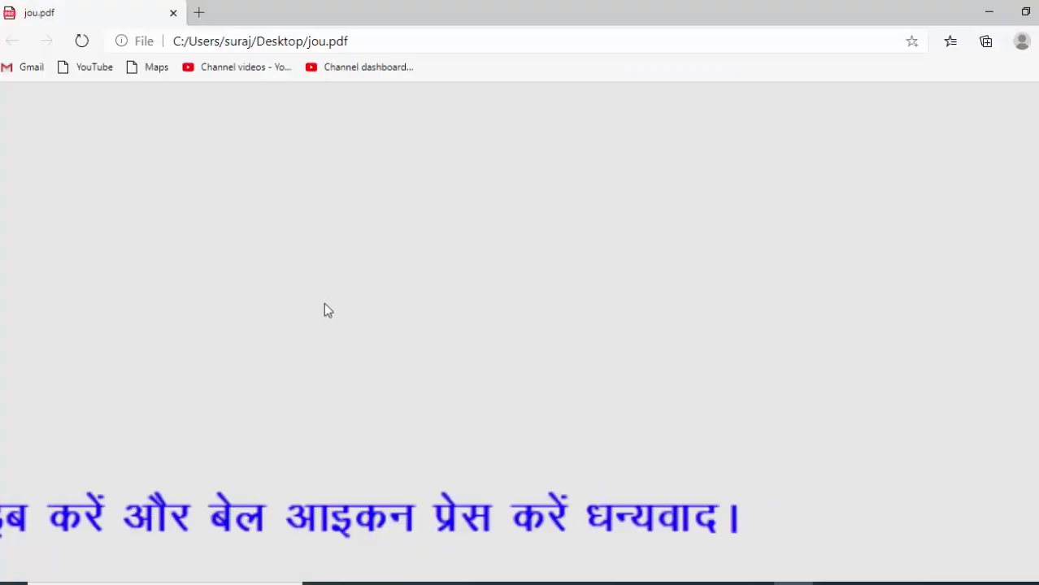